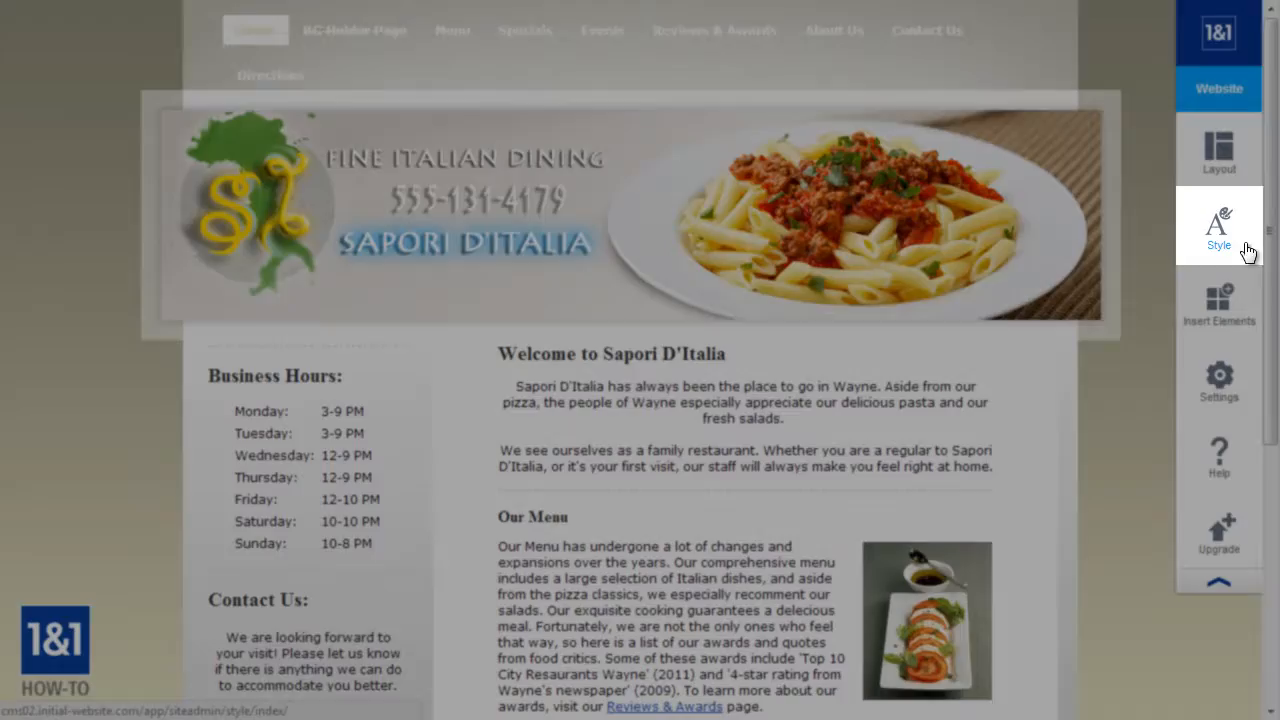
# Open the website's style settings and examine the Heading 1 and body text samples in the font preview
pyautogui.click(1246, 248)
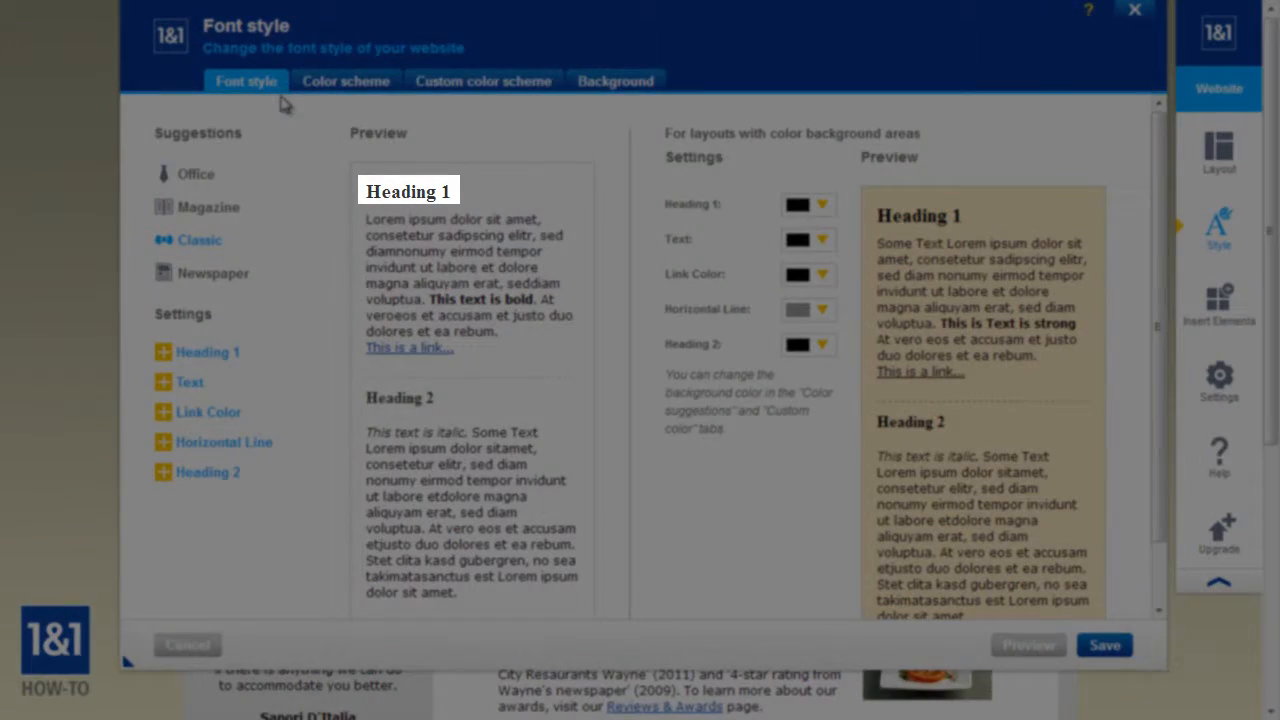
pyautogui.doubleClick(380, 191)
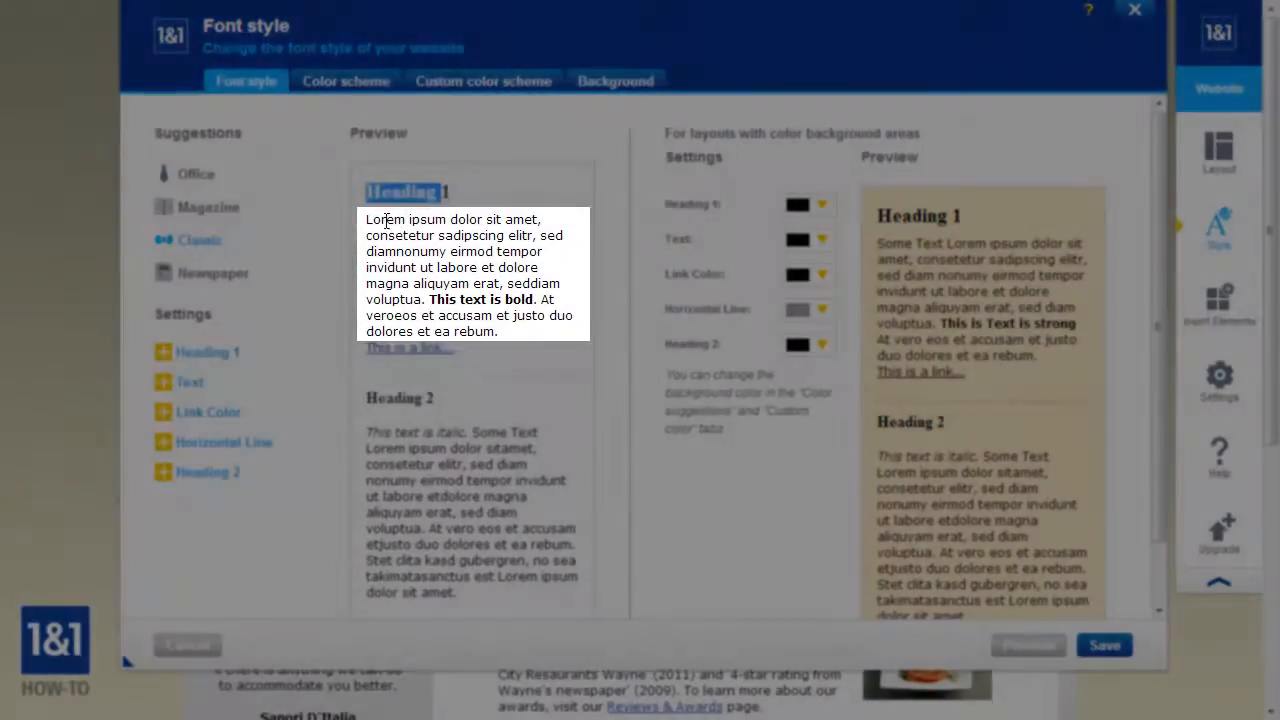
pyautogui.moveTo(383, 220); pyautogui.dragTo(487, 284)
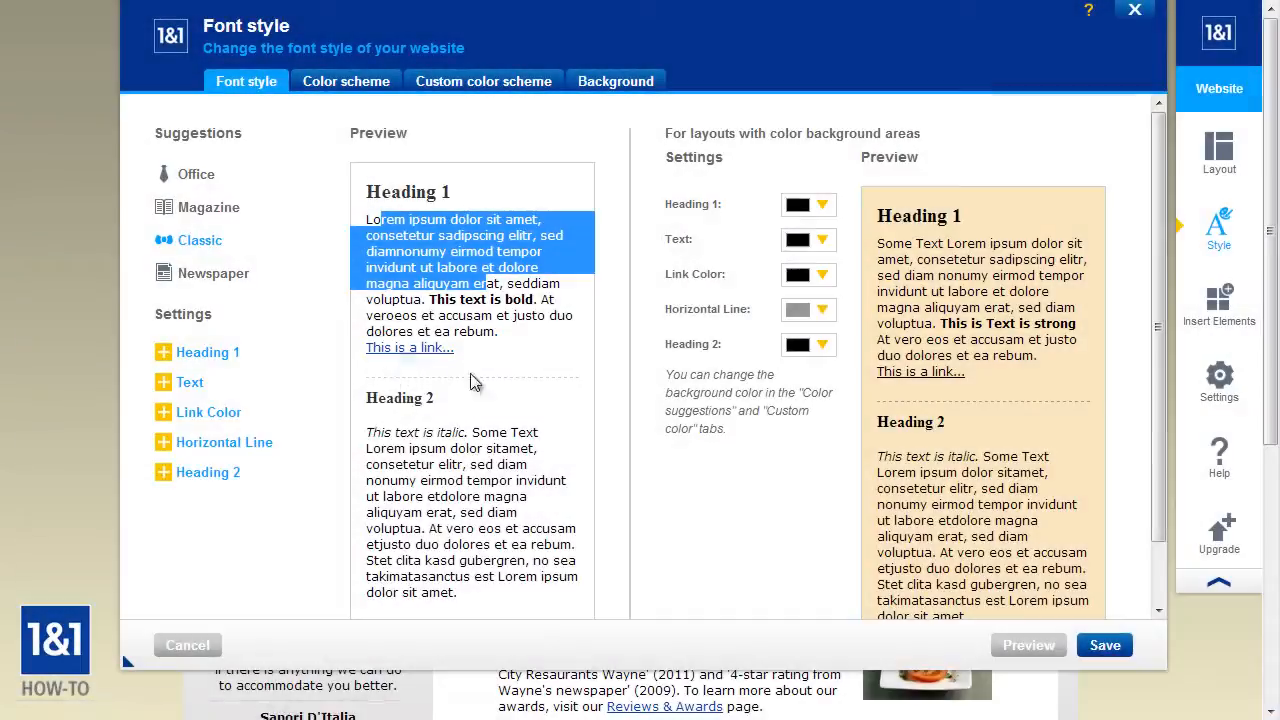
pyautogui.click(559, 291)
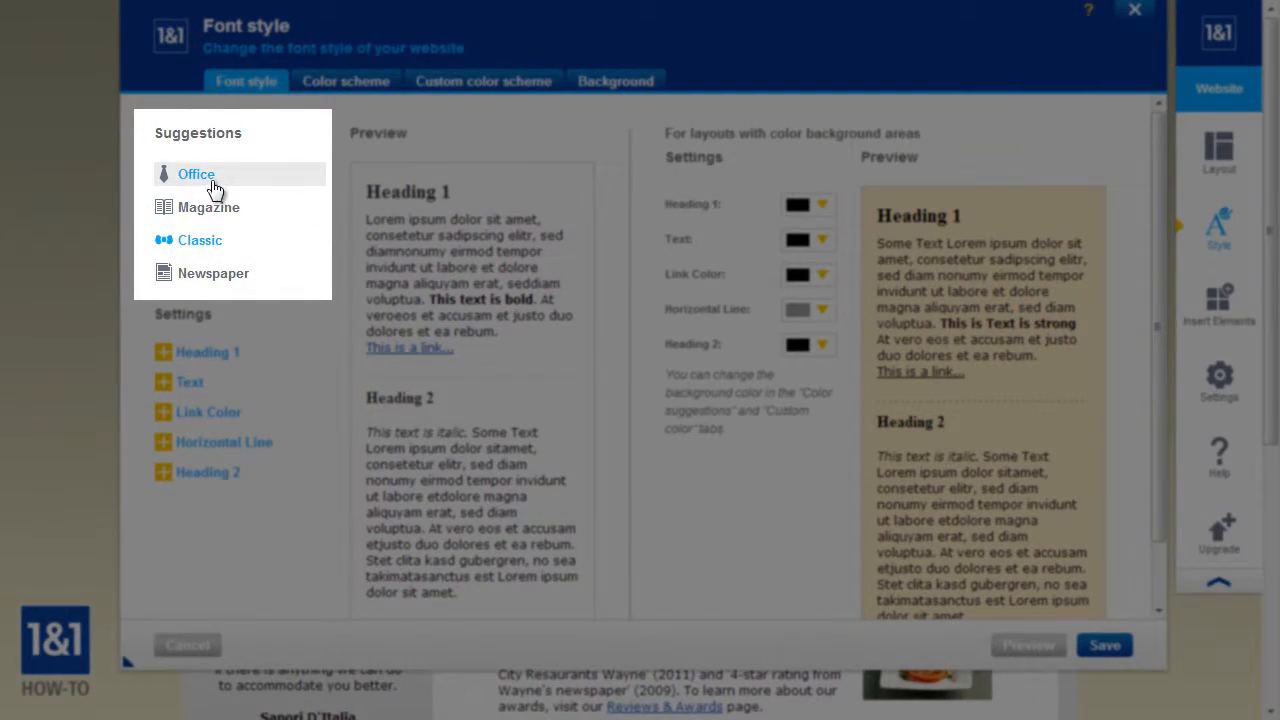
# Try the Office, Magazine, Classic and Newspaper font suggestions and return to Classic
pyautogui.click(213, 188)
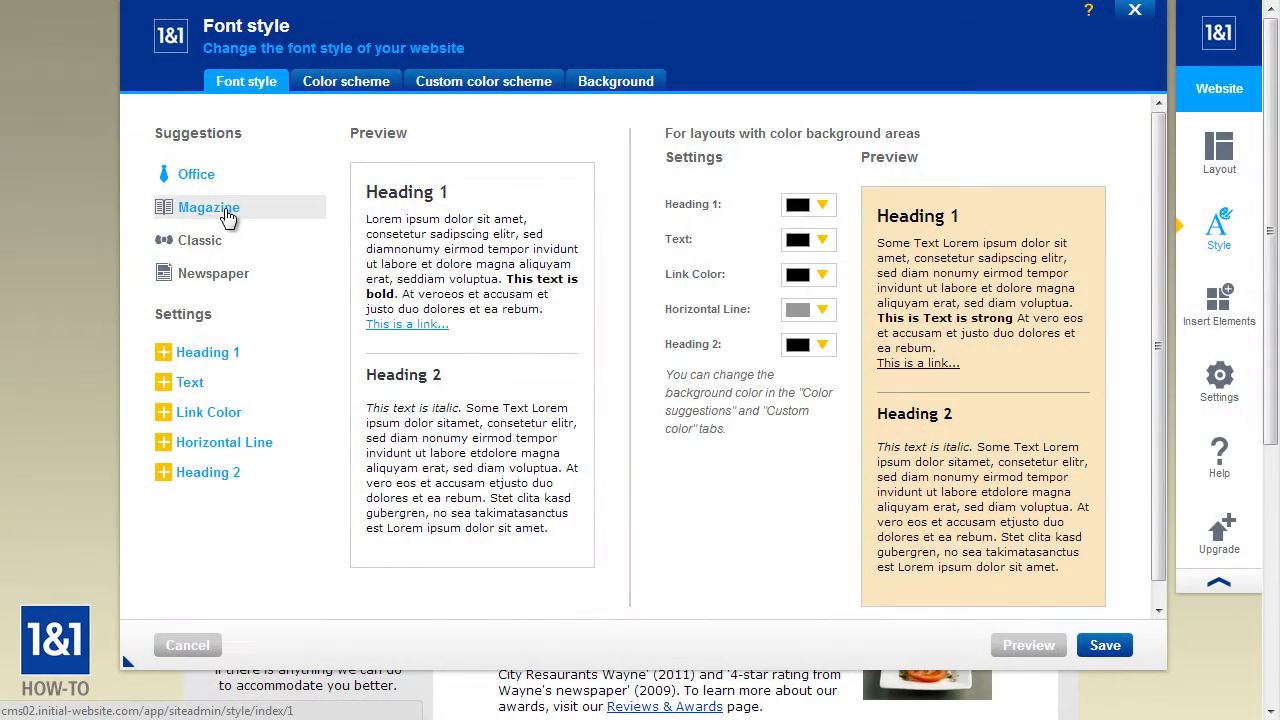
pyautogui.click(226, 214)
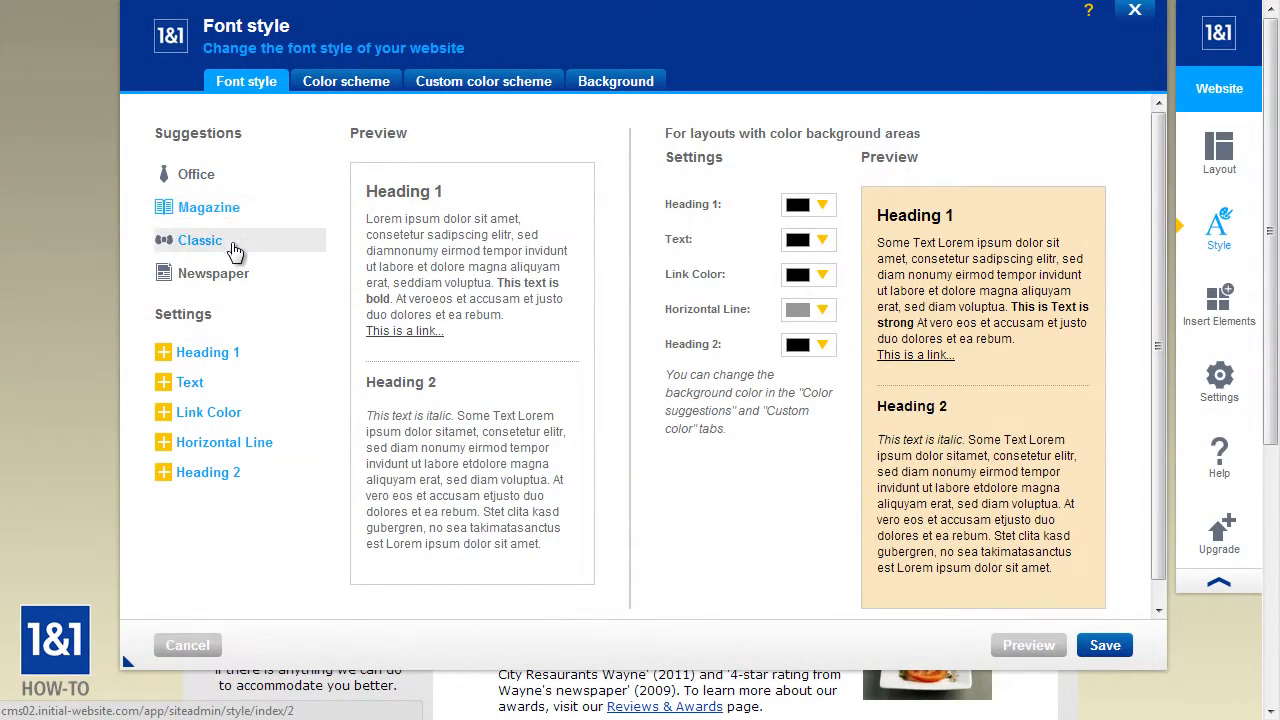
pyautogui.click(232, 246)
pyautogui.click(248, 280)
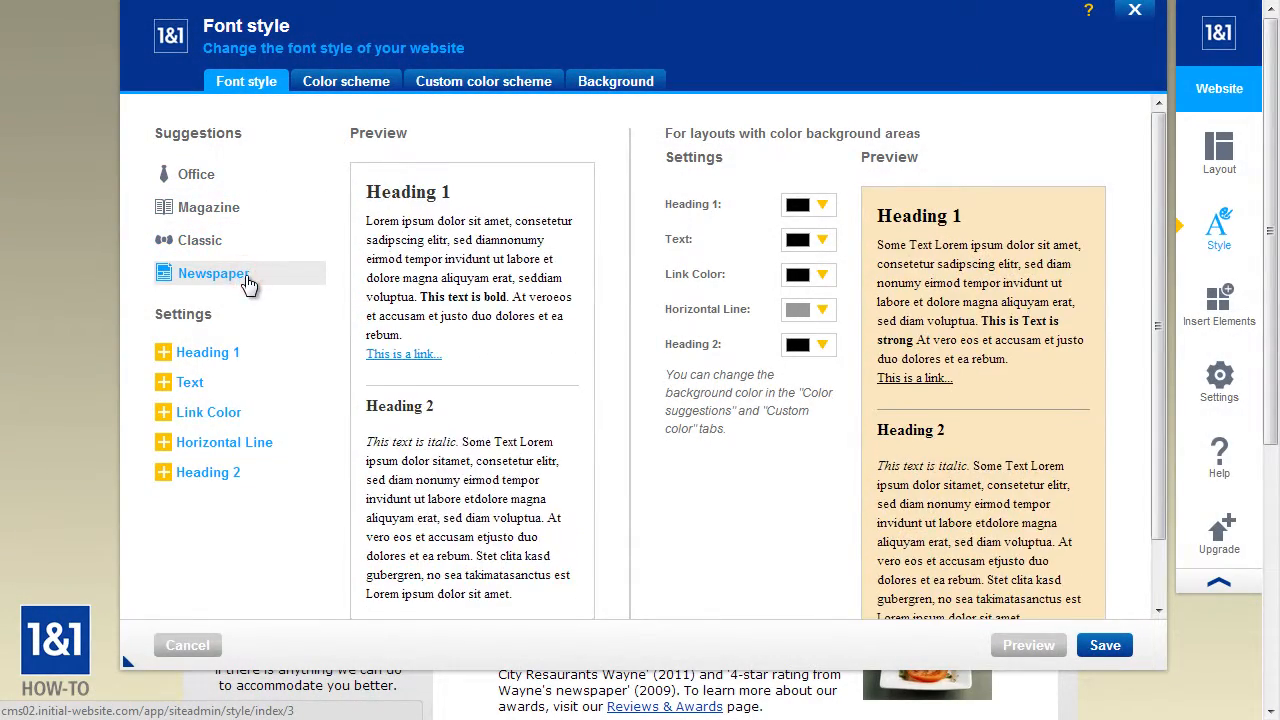
pyautogui.click(240, 247)
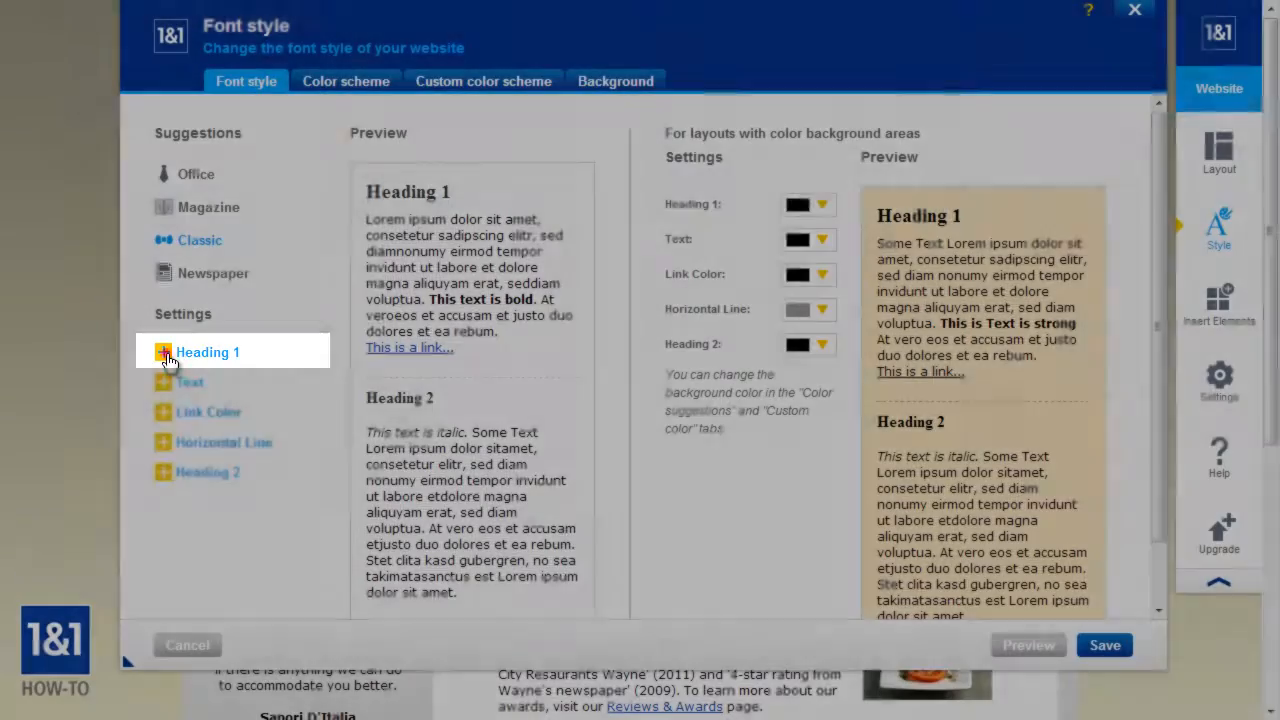
# Set the Heading 1 font to Georgia
pyautogui.click(166, 358)
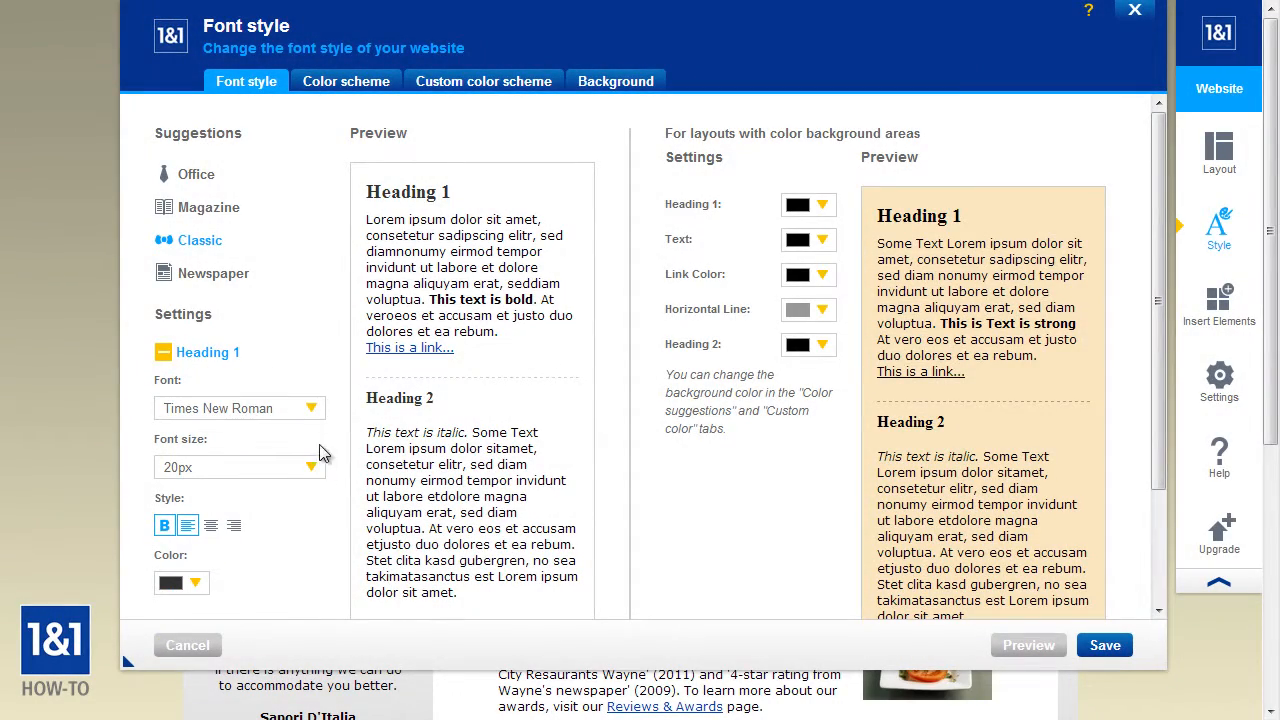
pyautogui.click(311, 409)
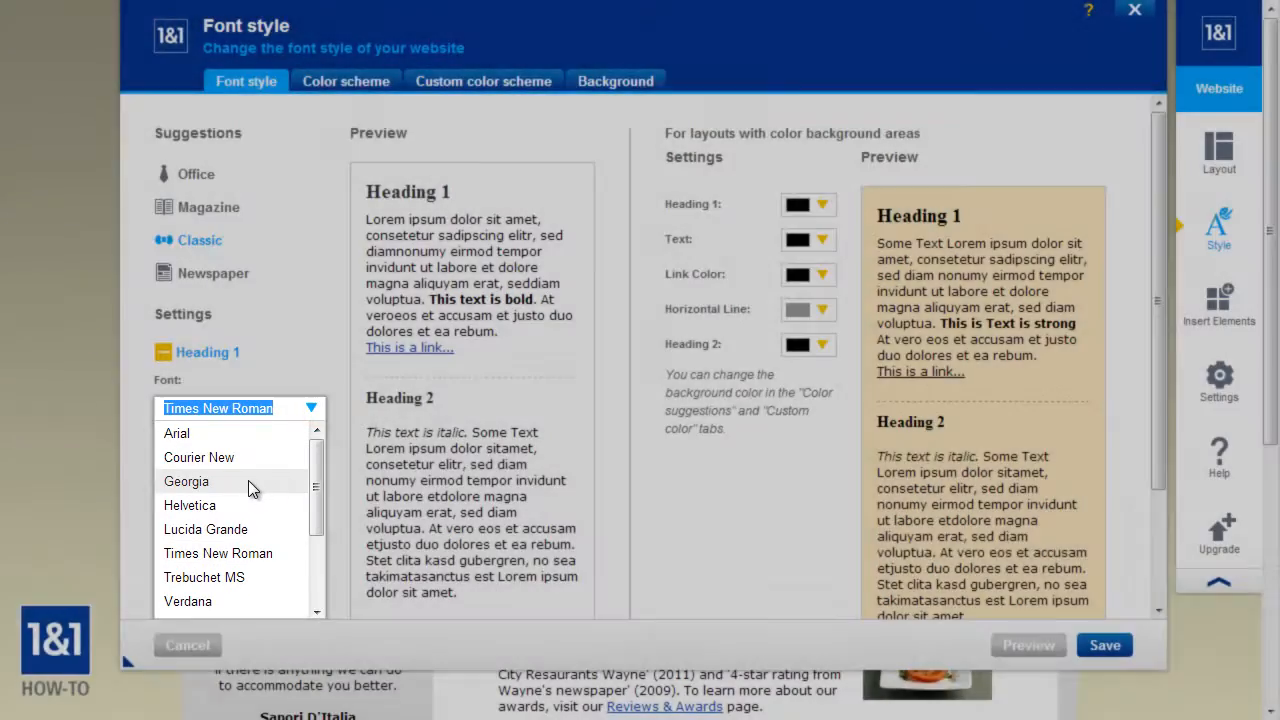
pyautogui.click(248, 482)
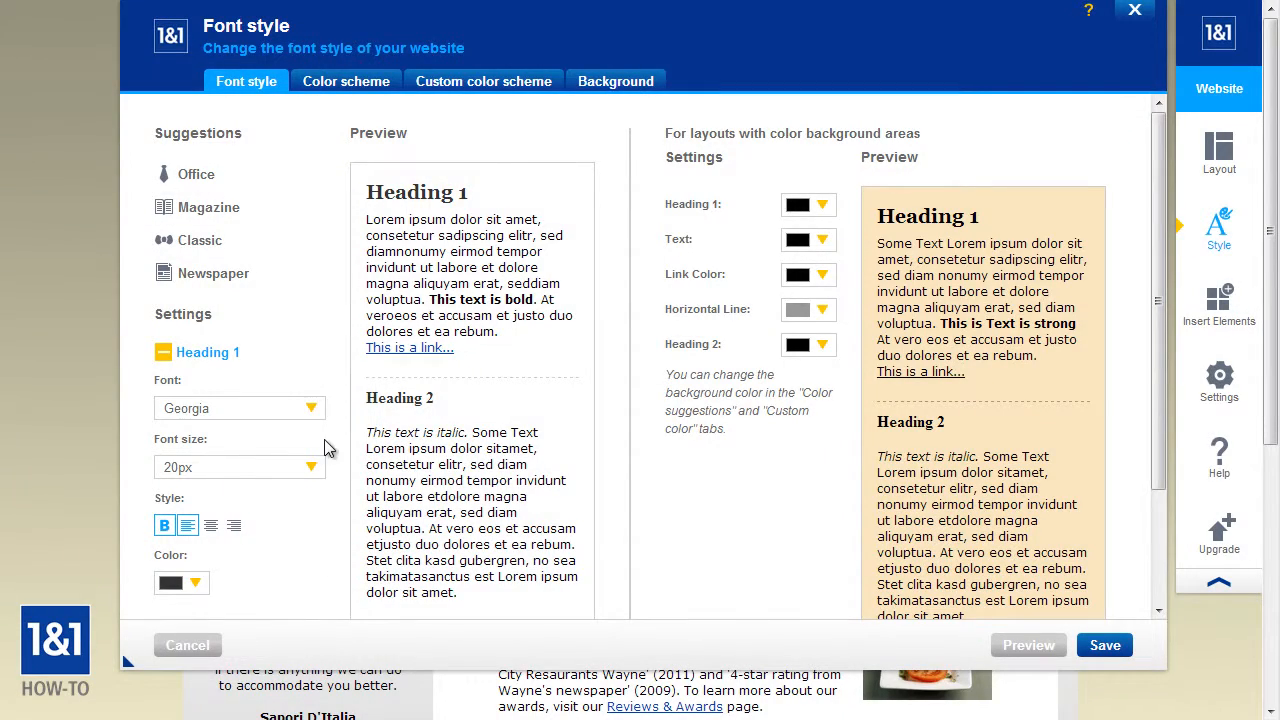
pyautogui.click(163, 352)
# Give the horizontal line the solid style and a black color
pyautogui.scroll(-3, 554, 378)
pyautogui.click(221, 538)
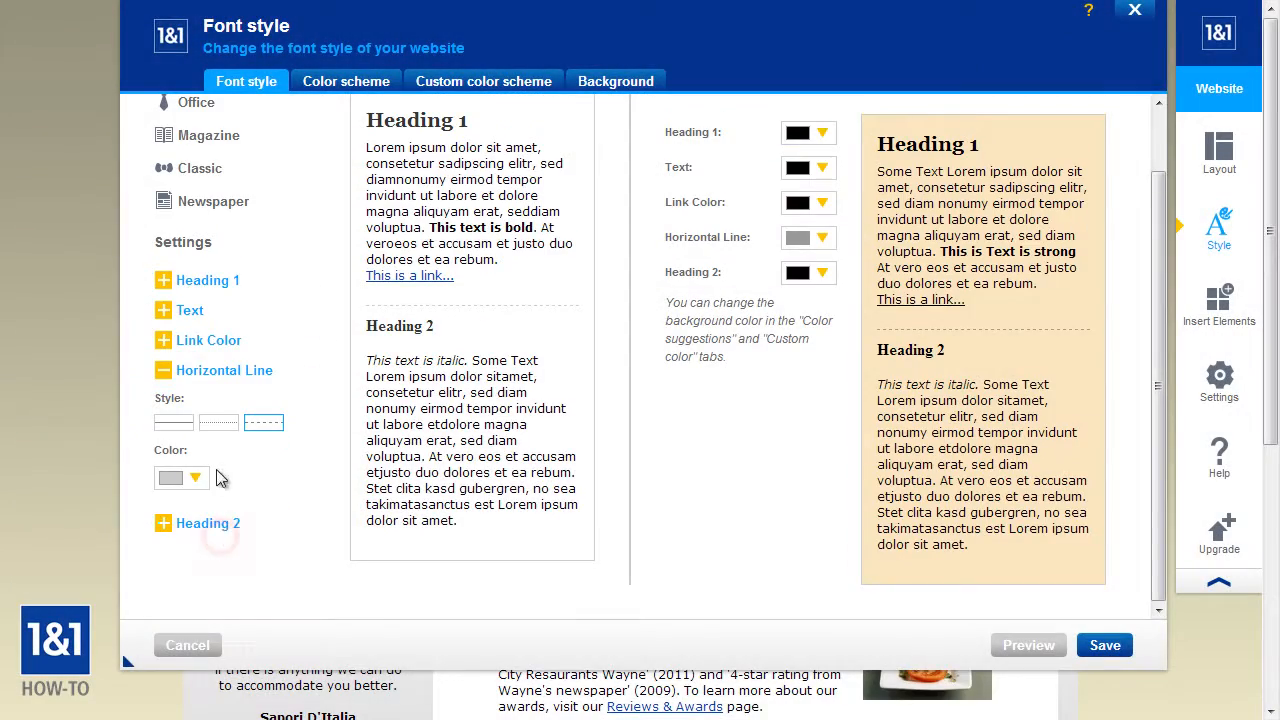
pyautogui.click(176, 426)
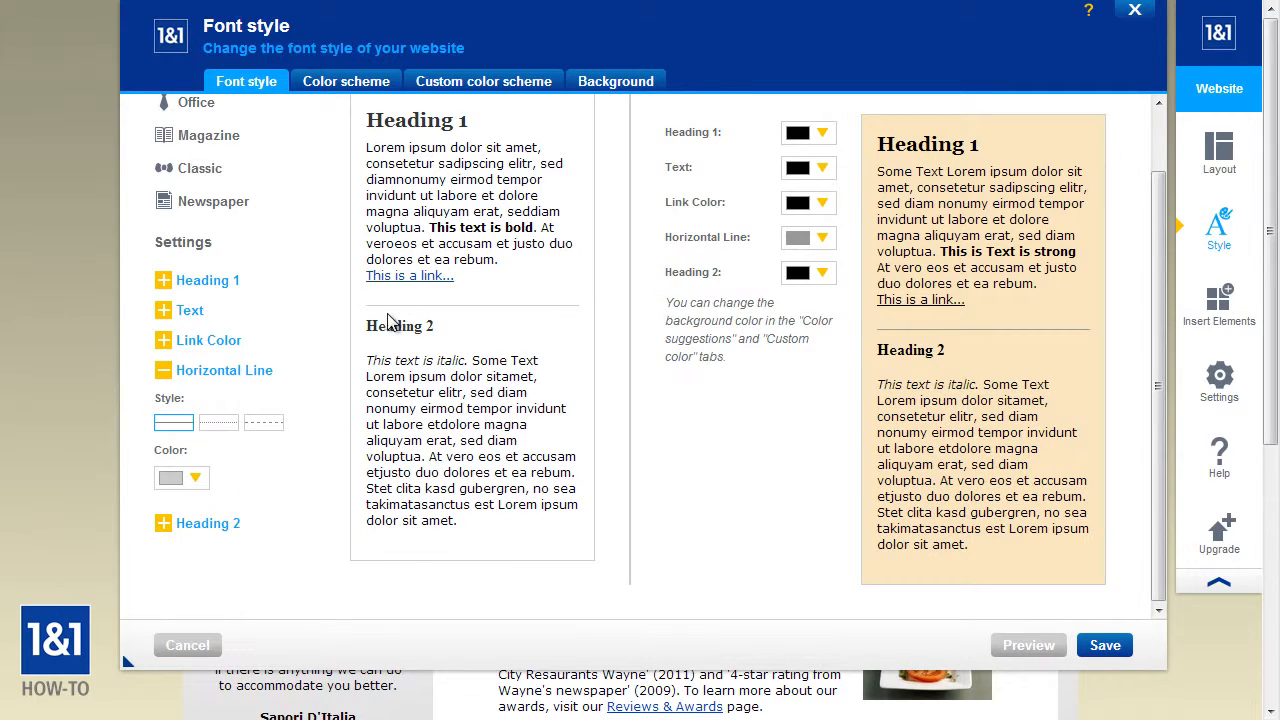
pyautogui.click(197, 478)
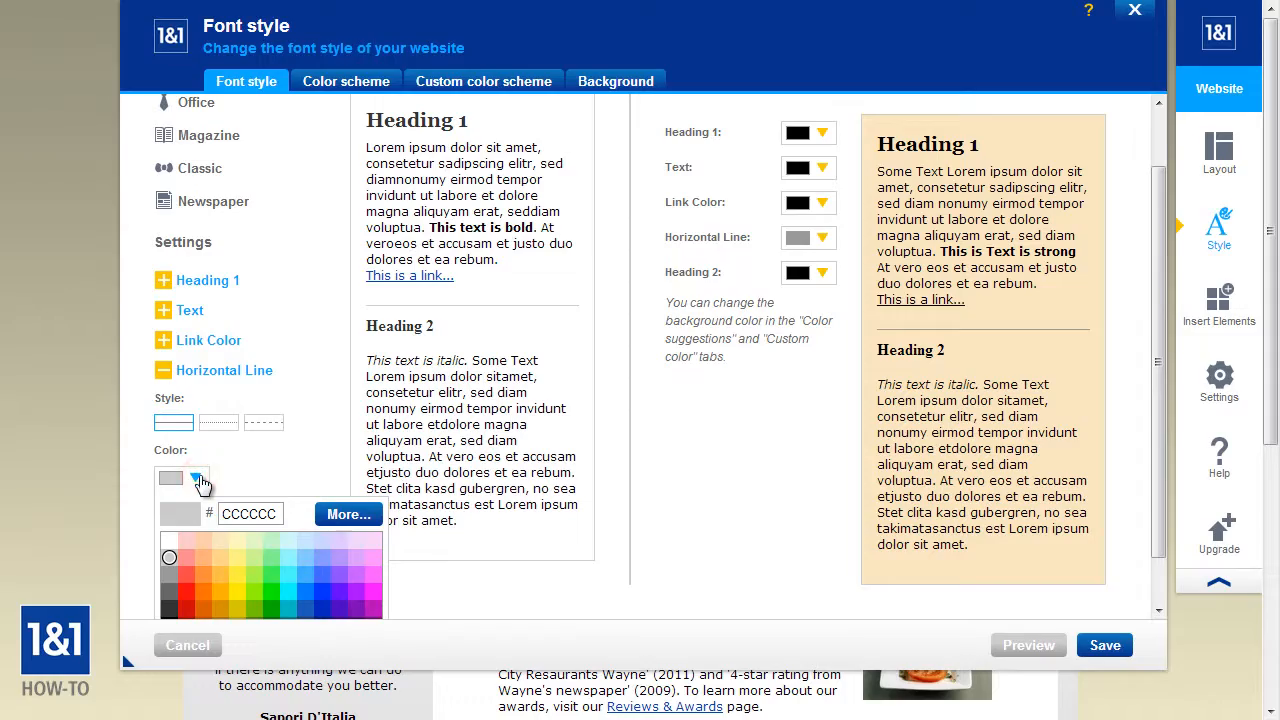
pyautogui.scroll(-1, 200, 480)
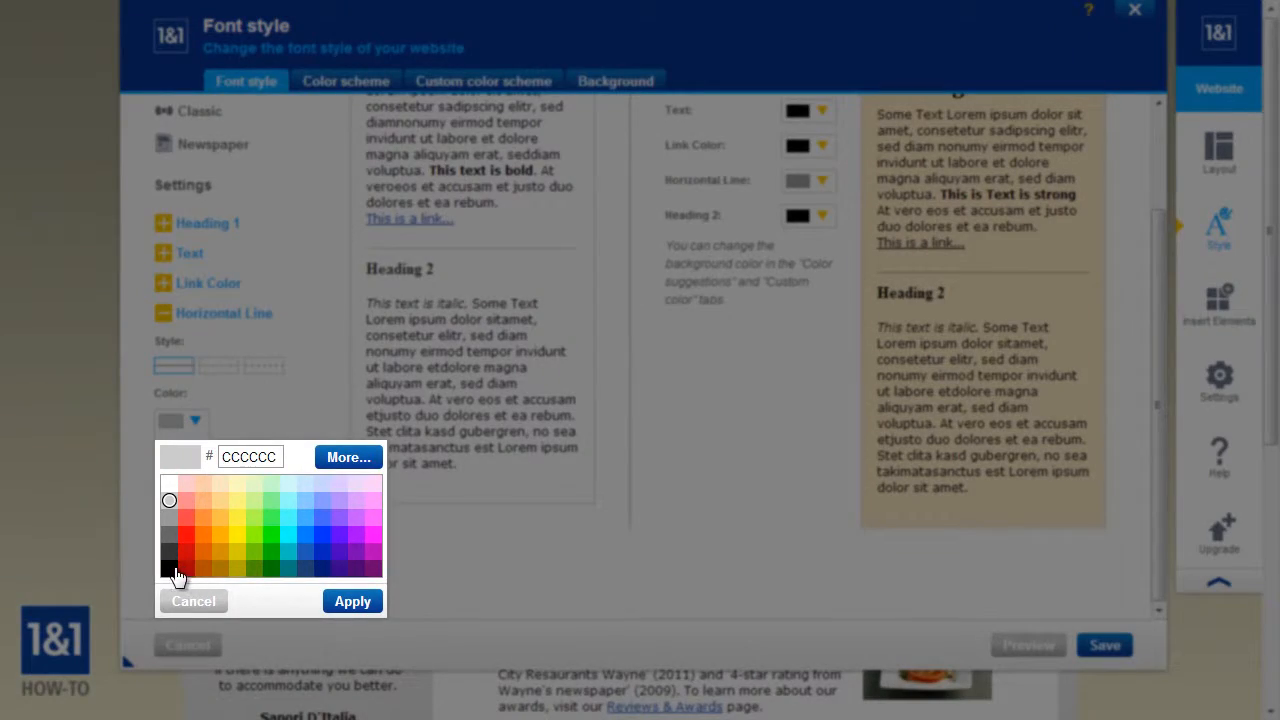
pyautogui.click(173, 575)
pyautogui.click(352, 601)
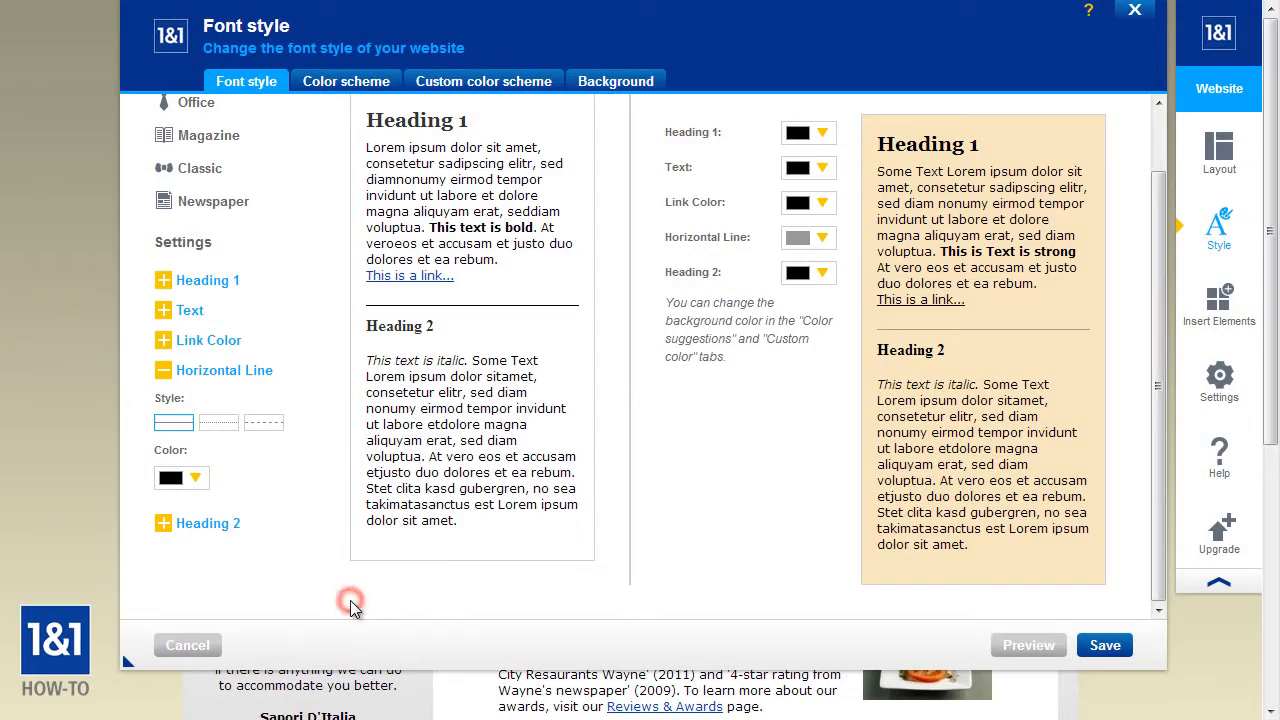
# Set the horizontal line color for layouts with color background areas to light gray, cccccc
pyautogui.scroll(1, 358, 475)
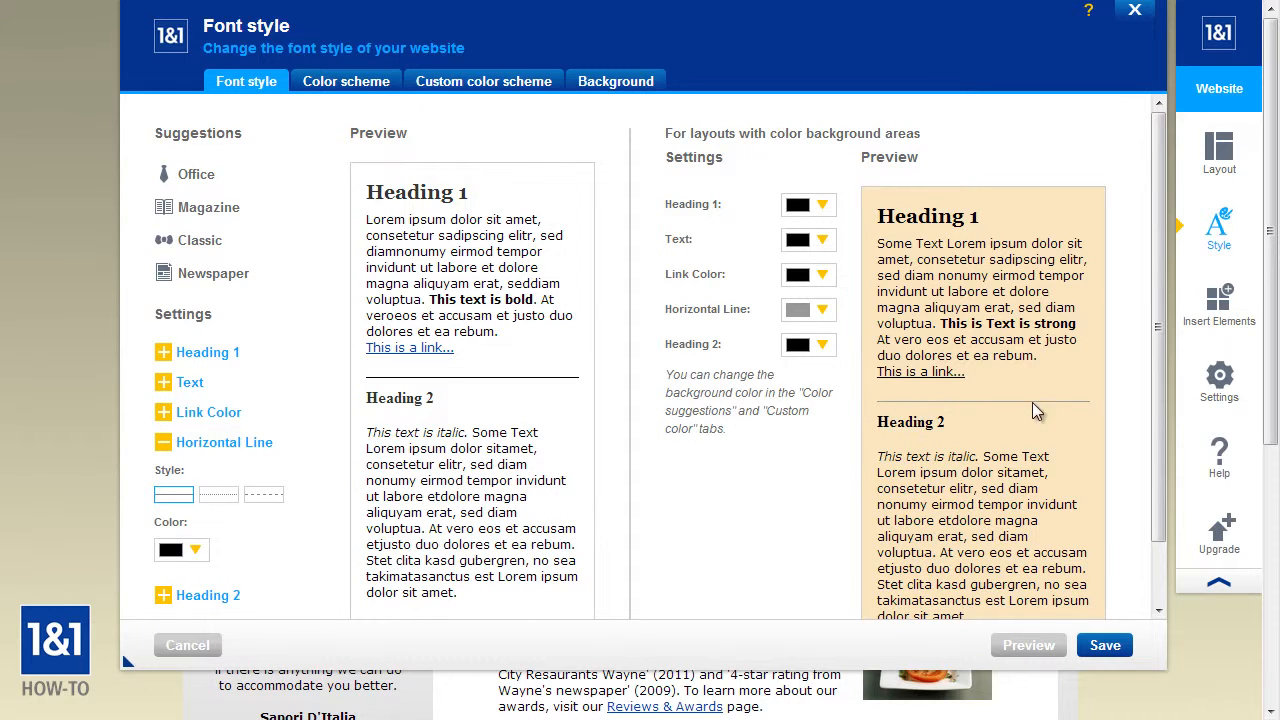
pyautogui.click(822, 312)
pyautogui.click(797, 374)
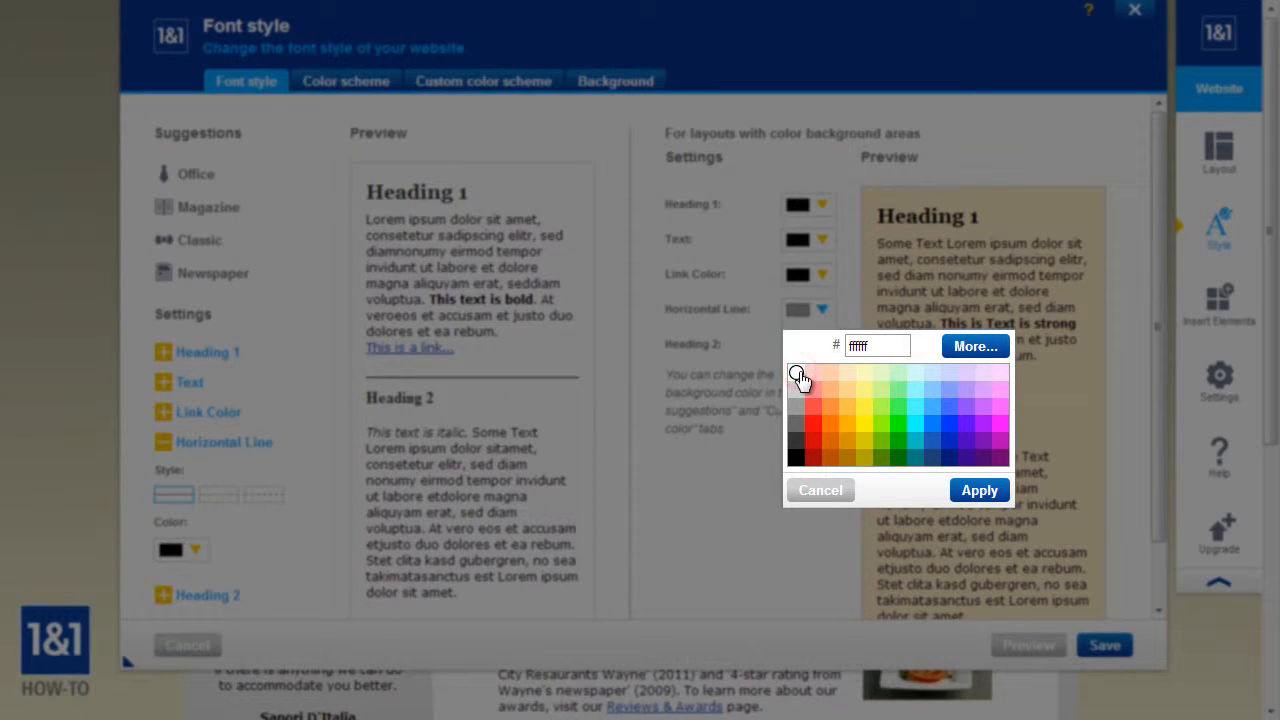
pyautogui.click(796, 389)
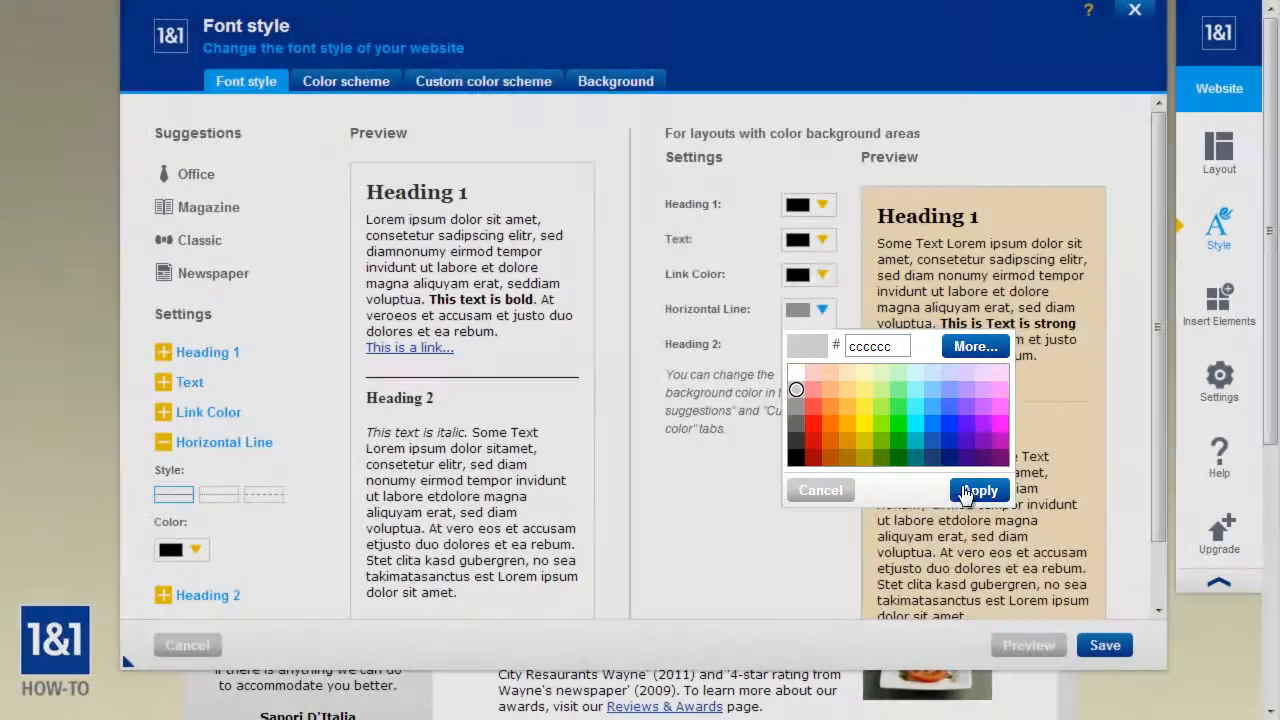
pyautogui.click(965, 492)
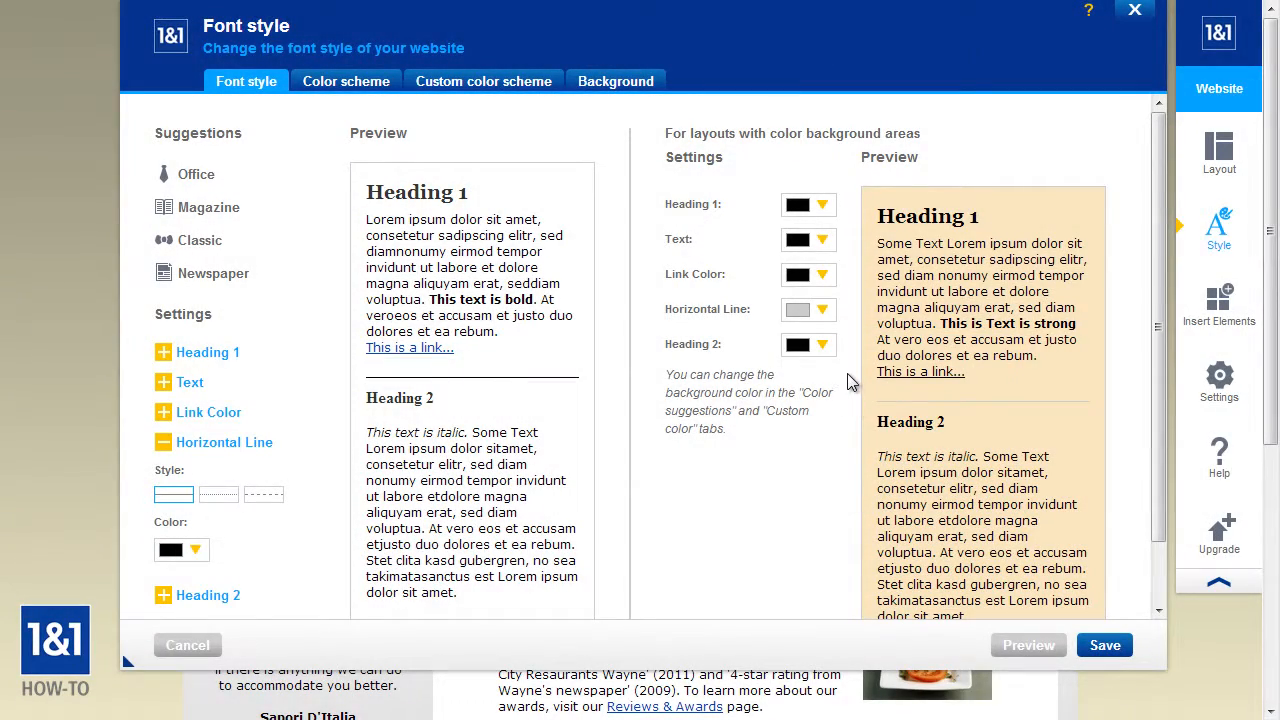
# Set the link color for layouts with color background areas to red and save the font style
pyautogui.click(818, 276)
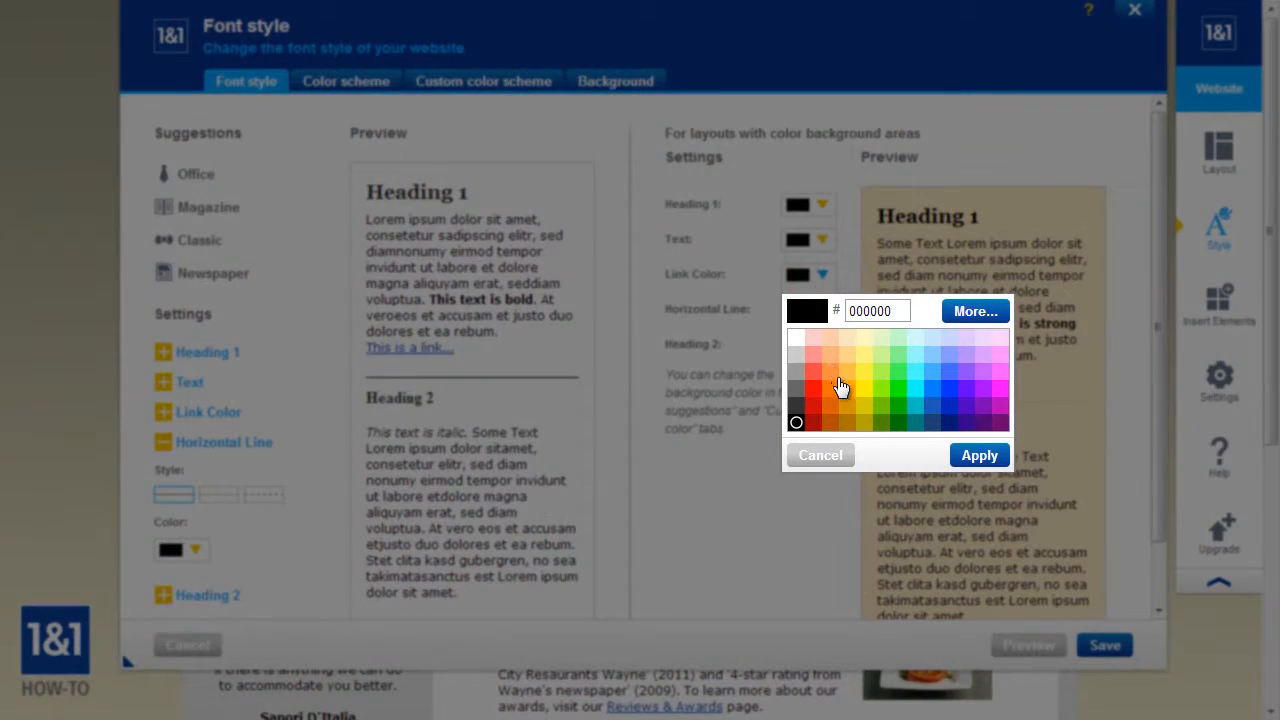
pyautogui.click(814, 398)
pyautogui.click(979, 455)
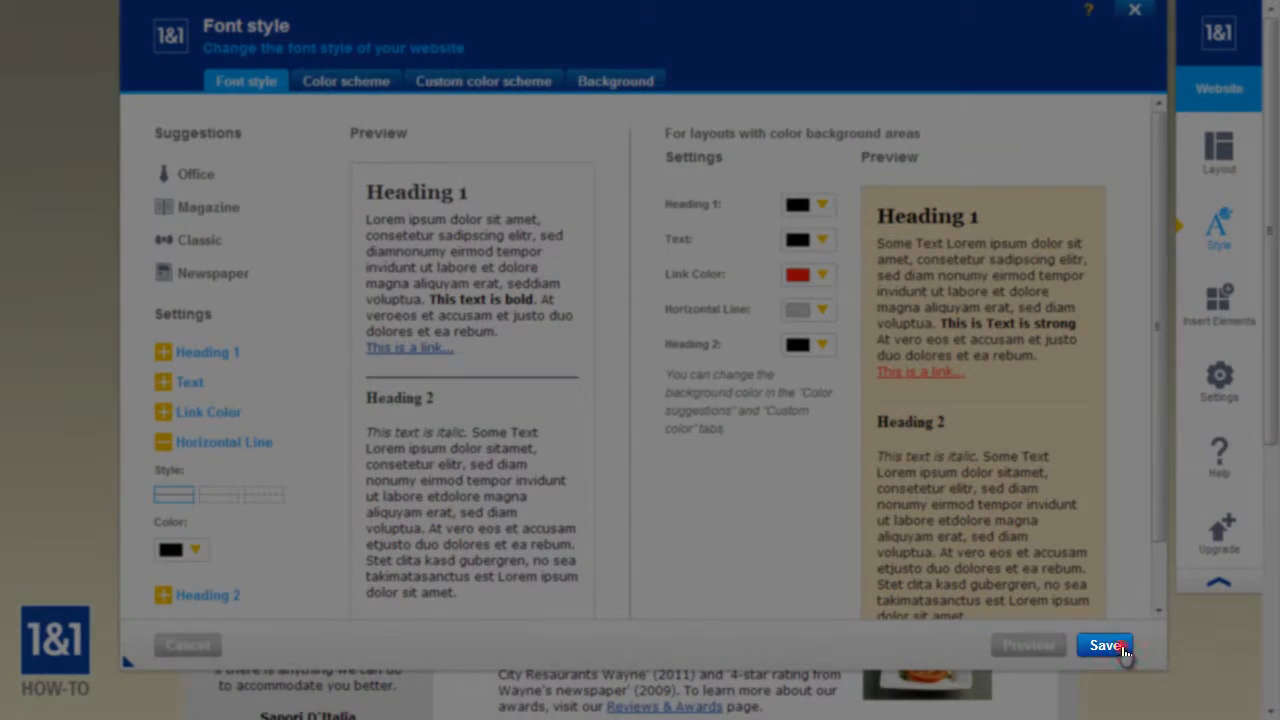
pyautogui.click(1120, 648)
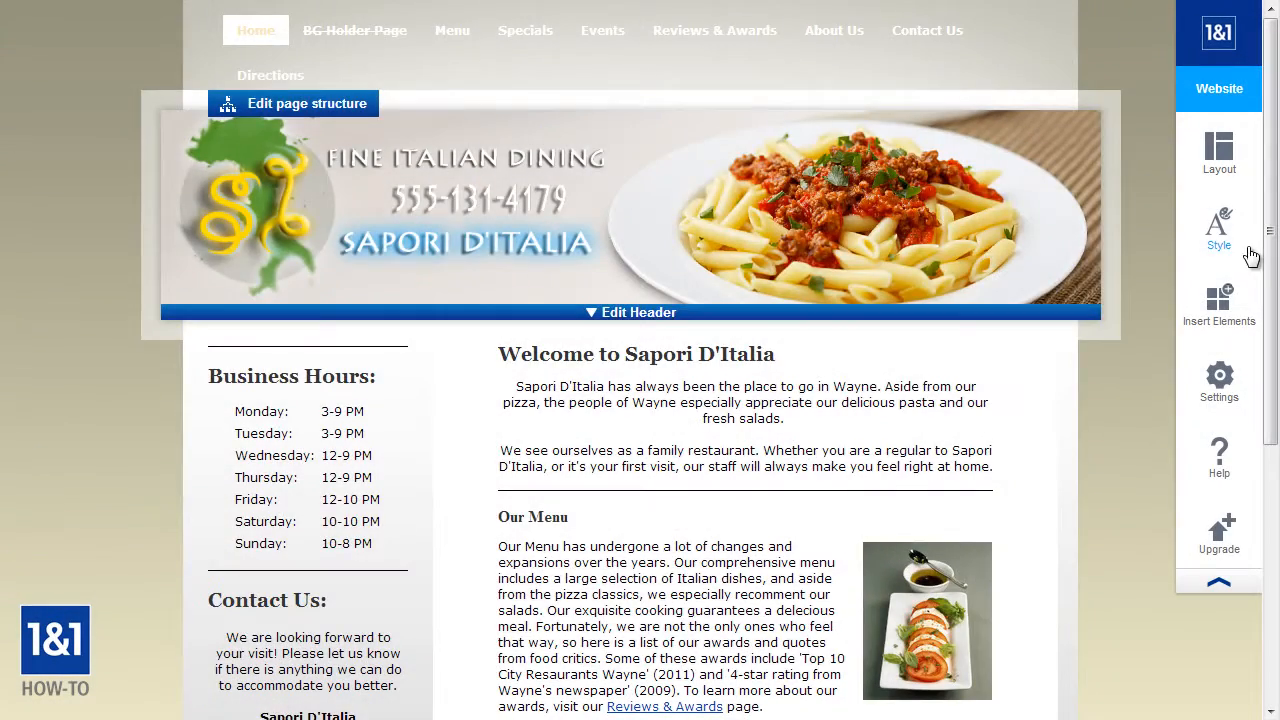
# Reopen the website's style settings, bring up the suggested color schemes and go on to the custom color scheme
pyautogui.click(1240, 249)
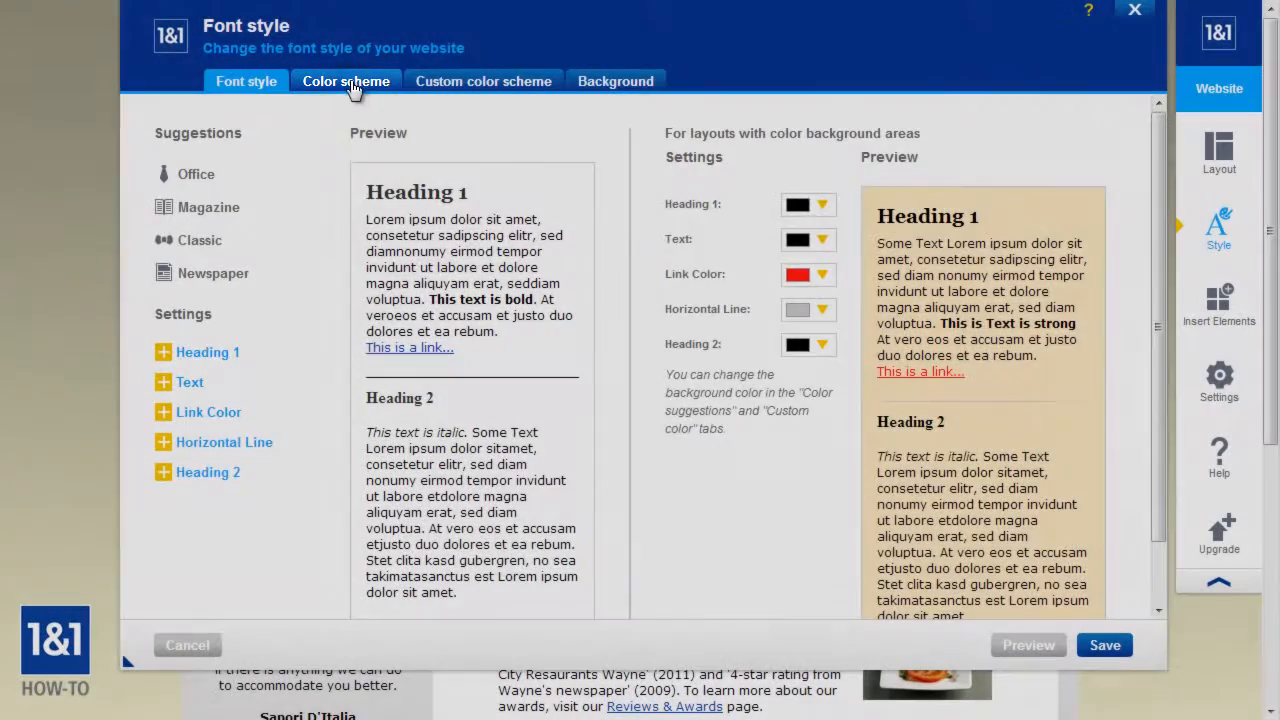
pyautogui.click(350, 84)
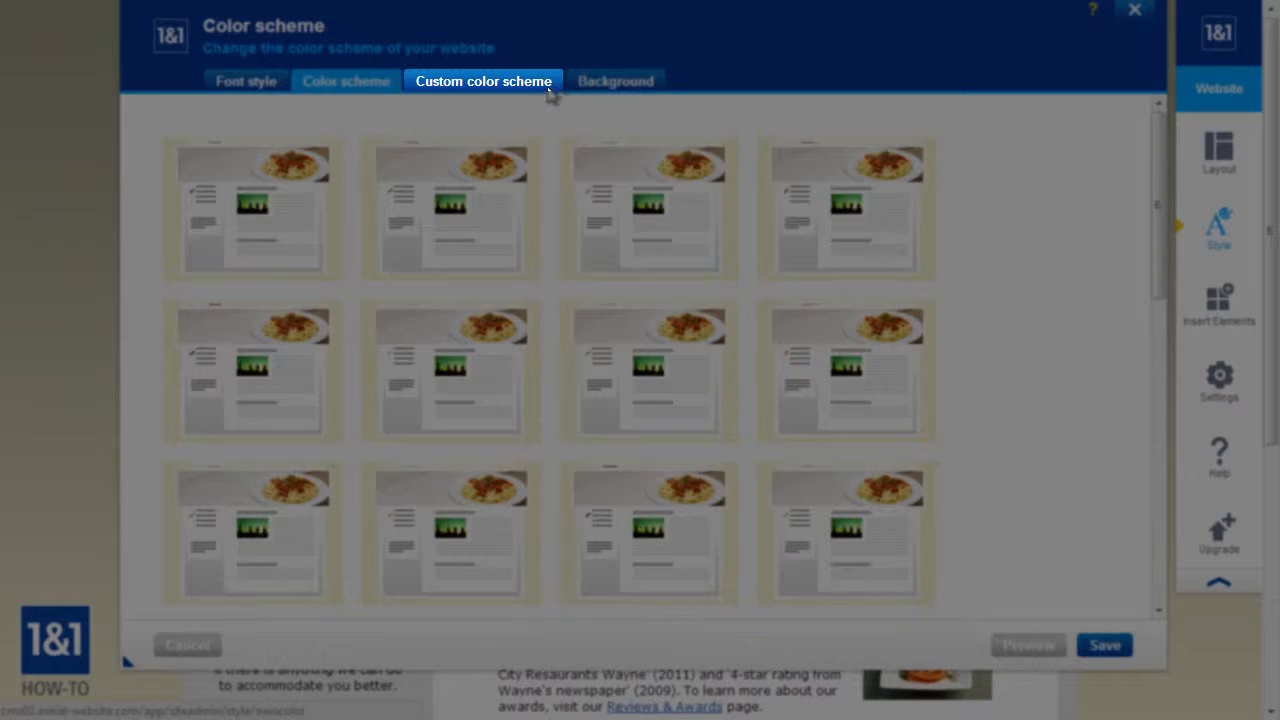
pyautogui.click(549, 90)
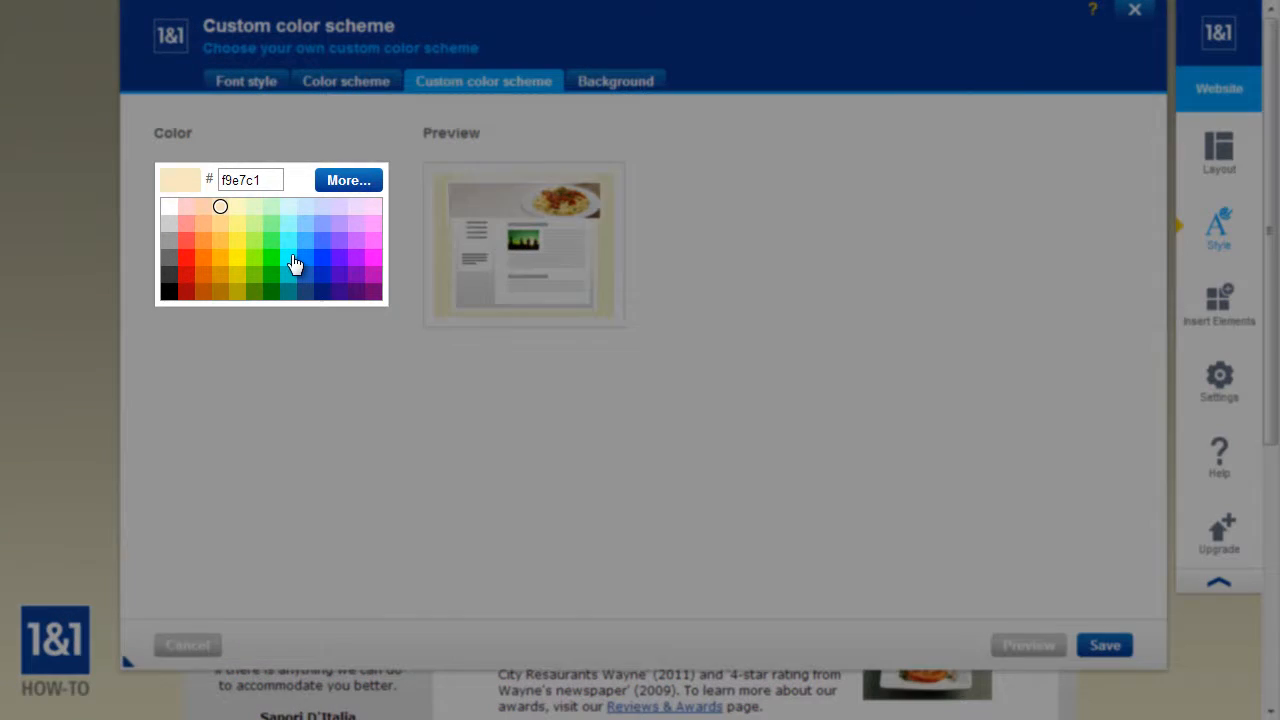
# Try several palette colors for the custom color scheme, including 01fefb, d65d04, 037a04, 8d4df9 and 0231f9
pyautogui.click(288, 257)
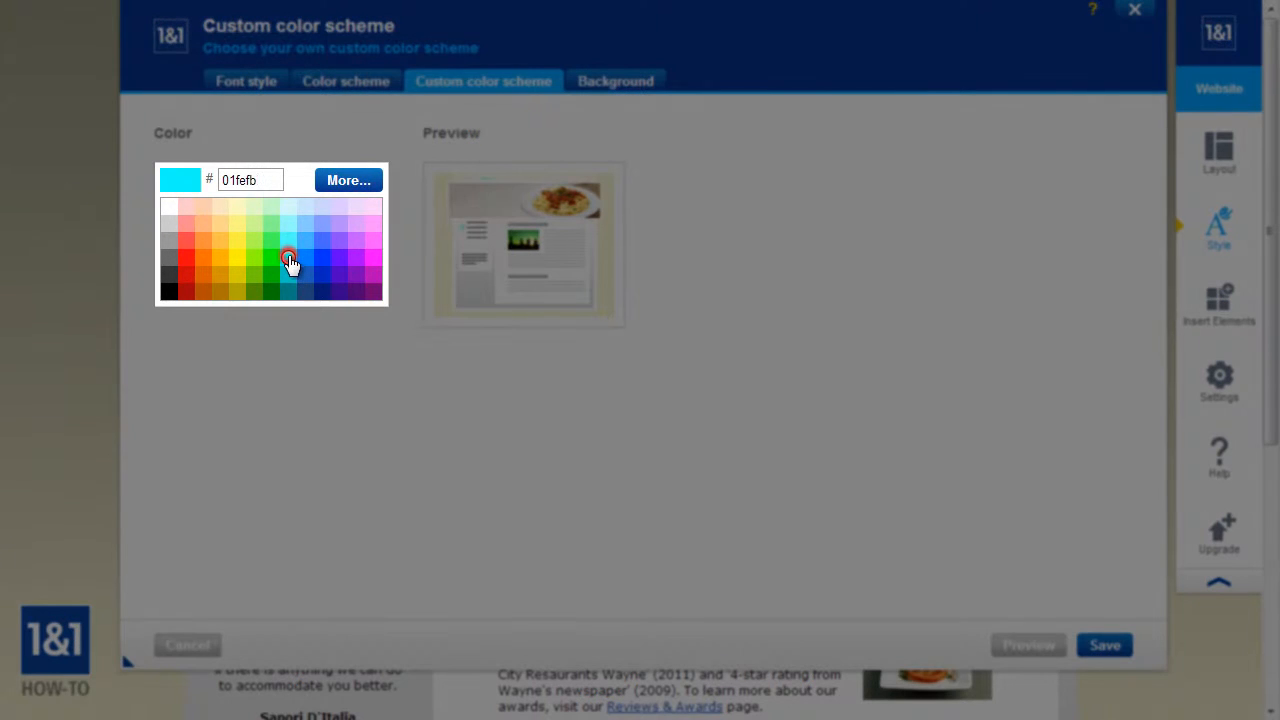
pyautogui.click(254, 272)
pyautogui.click(204, 275)
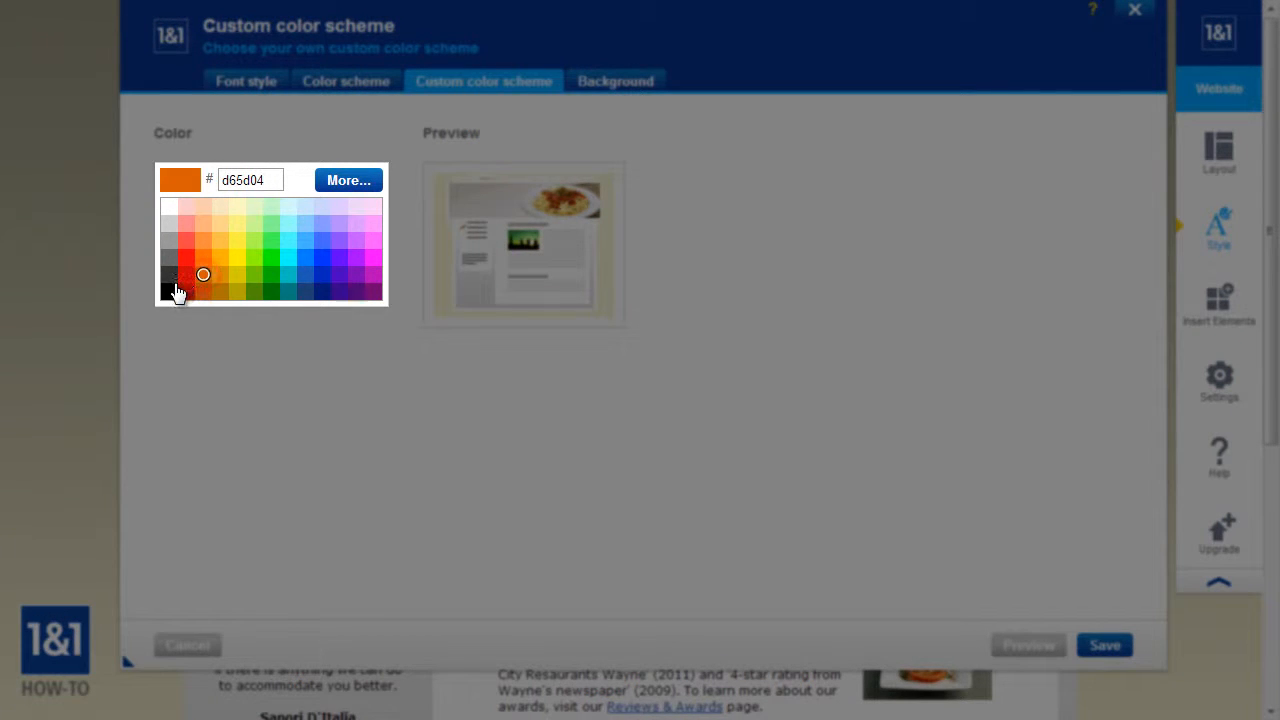
pyautogui.click(169, 291)
pyautogui.click(270, 291)
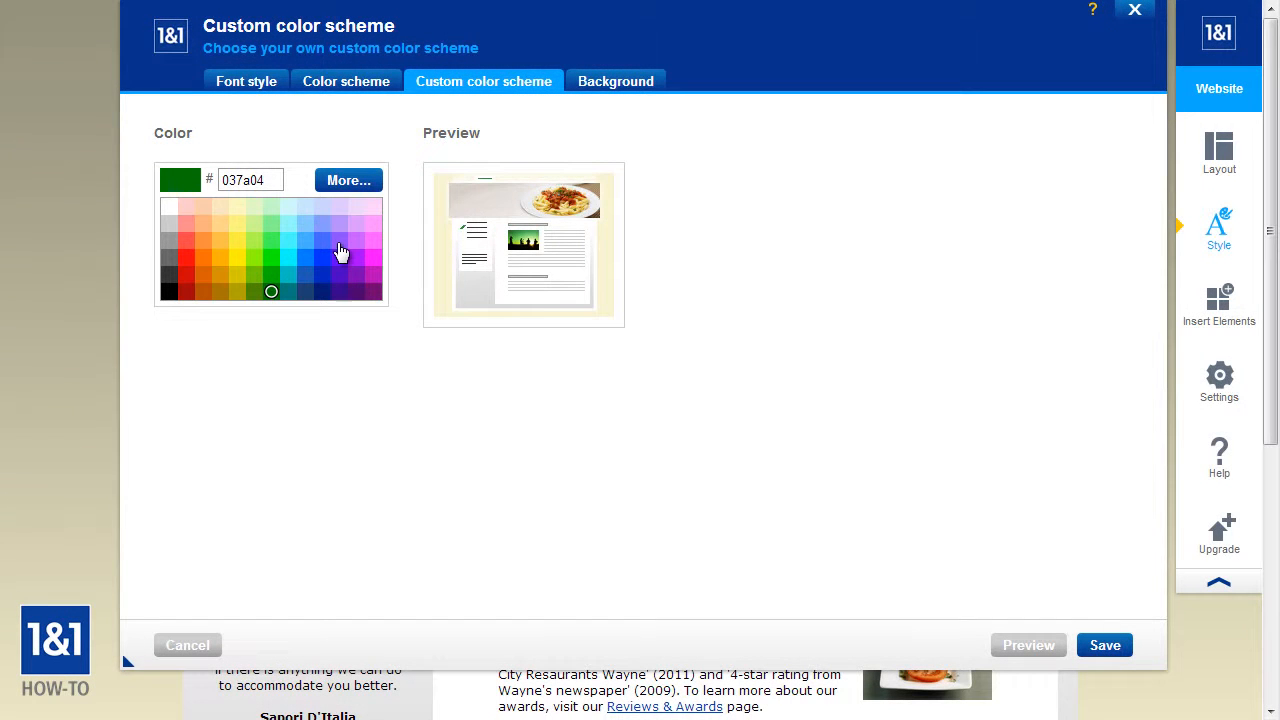
pyautogui.click(339, 241)
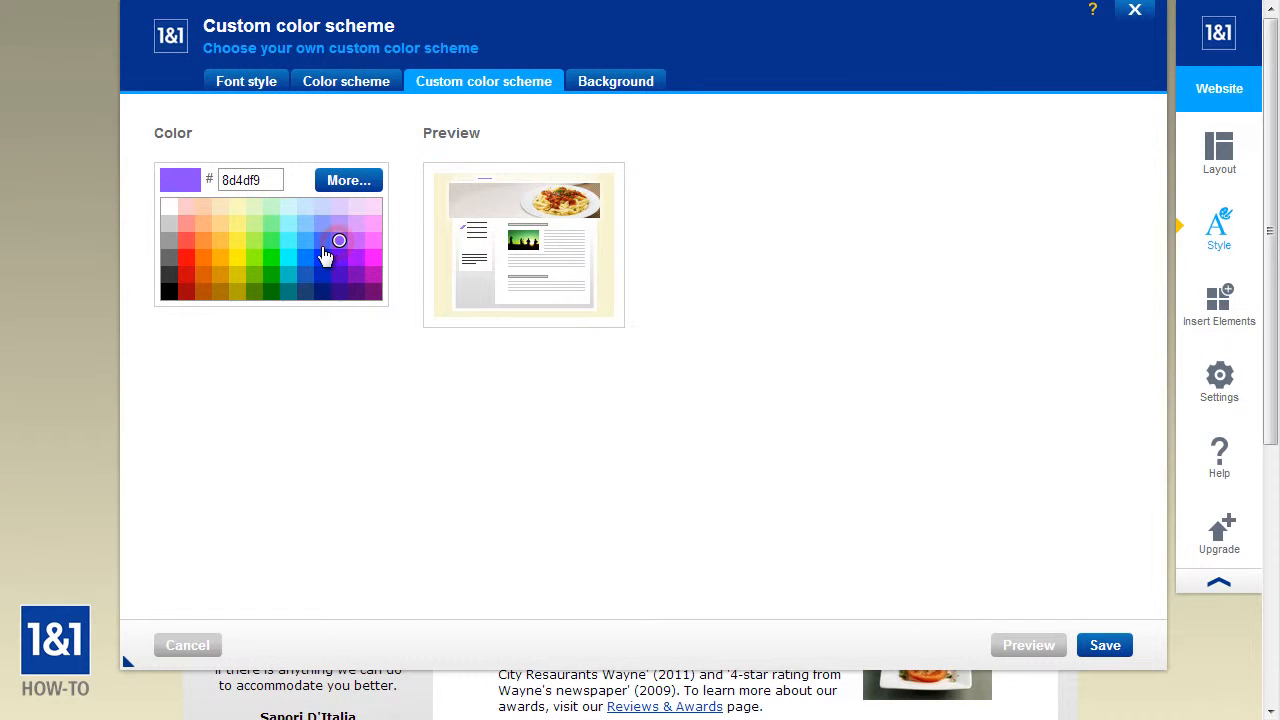
pyautogui.click(322, 241)
pyautogui.click(322, 258)
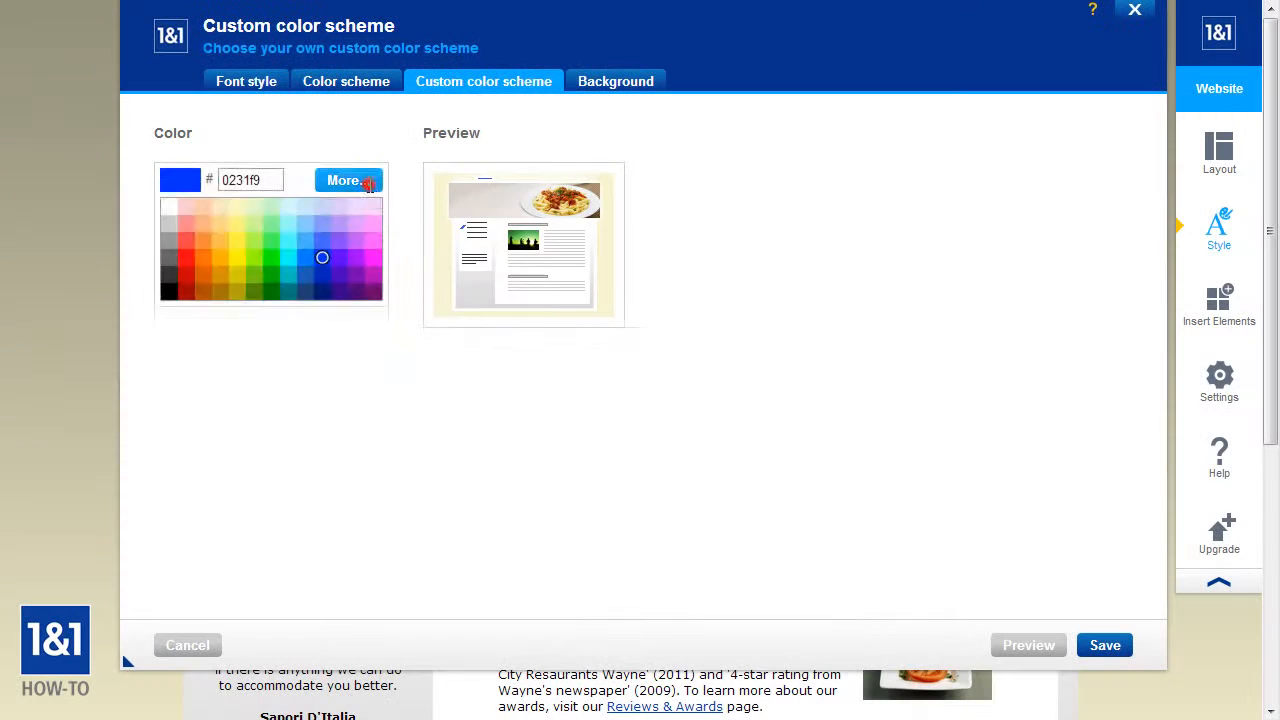
# Mix the dark green 1a732b on the color wheel, apply it as the custom scheme color and preview it on the website
pyautogui.click(352, 180)
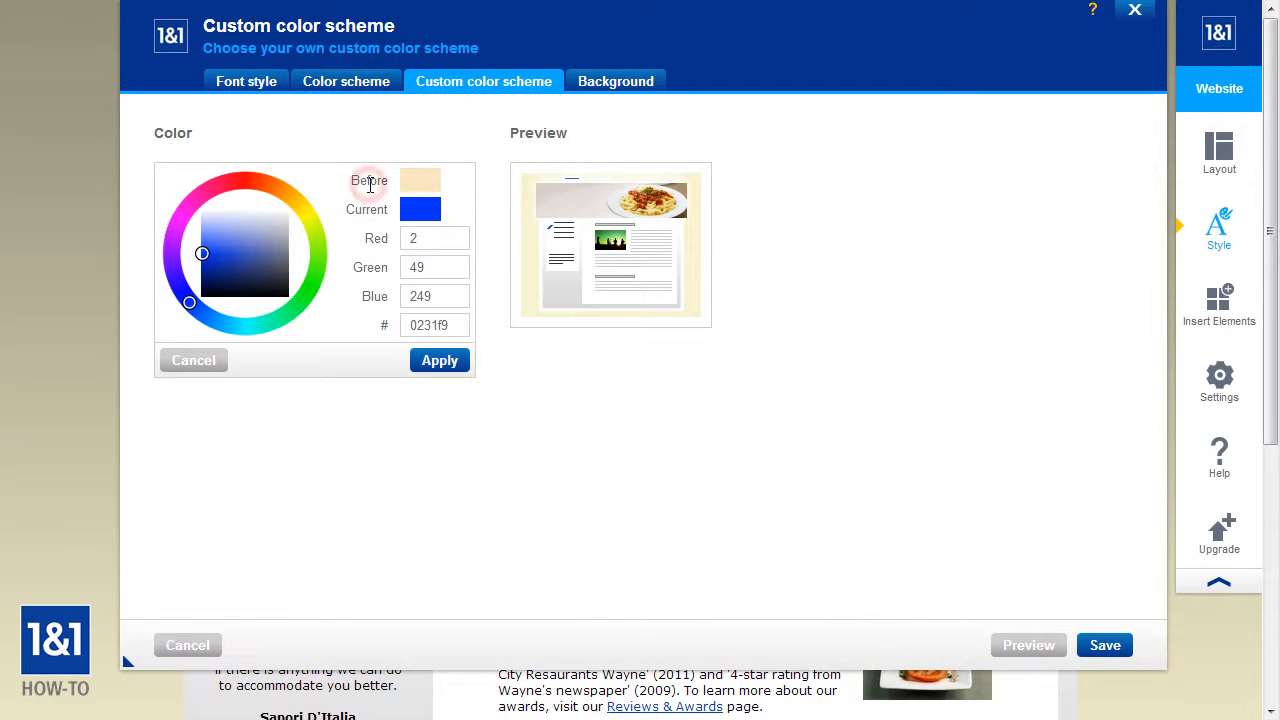
pyautogui.click(305, 295)
pyautogui.moveTo(263, 271); pyautogui.dragTo(234, 272)
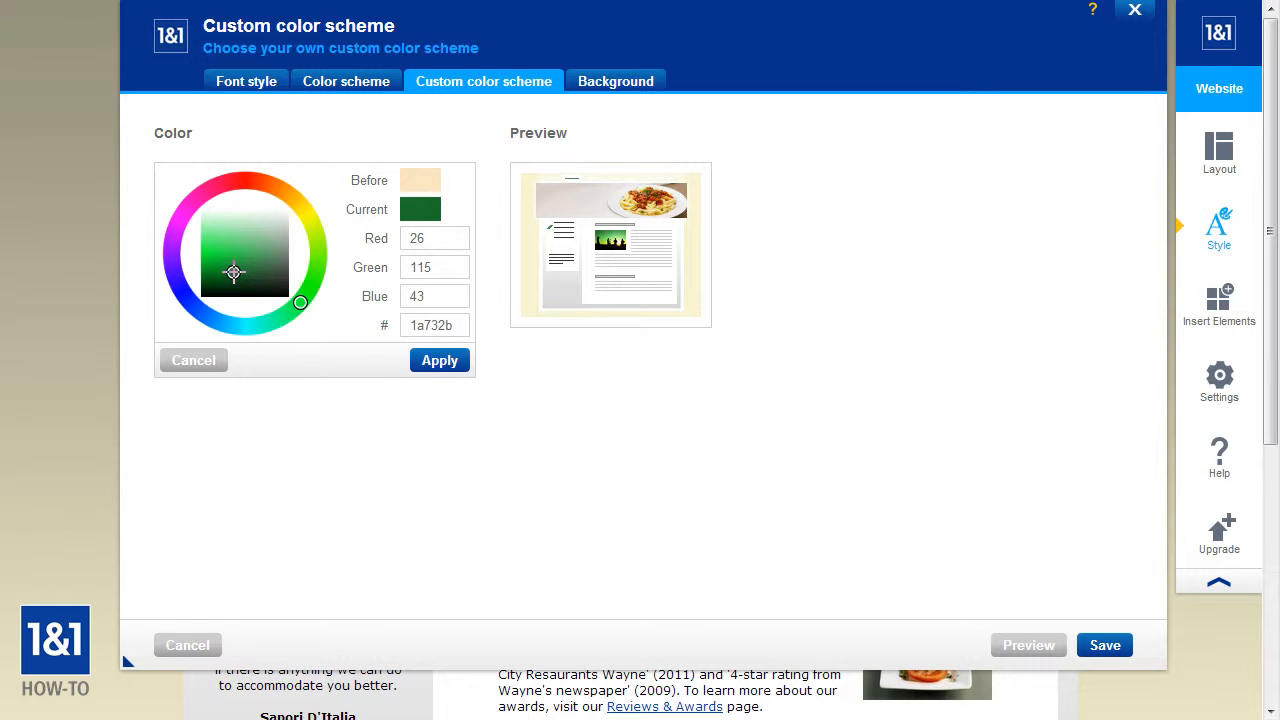
pyautogui.click(425, 360)
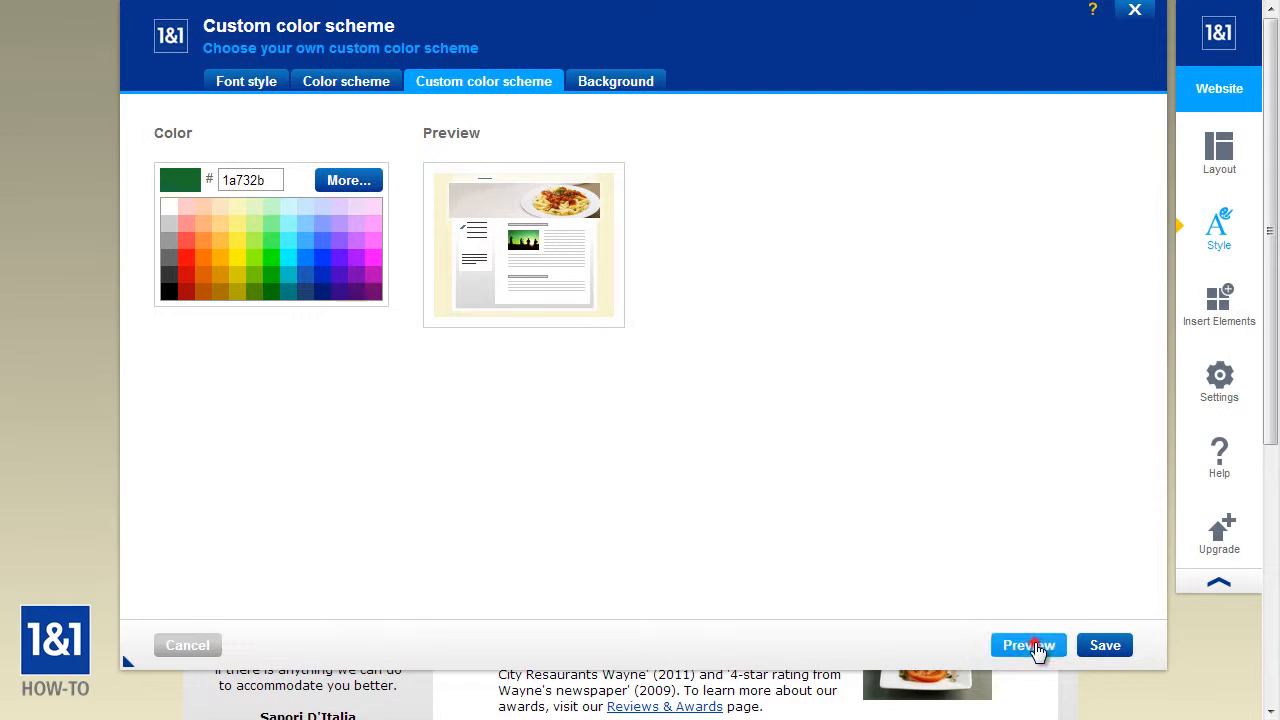
pyautogui.click(1038, 645)
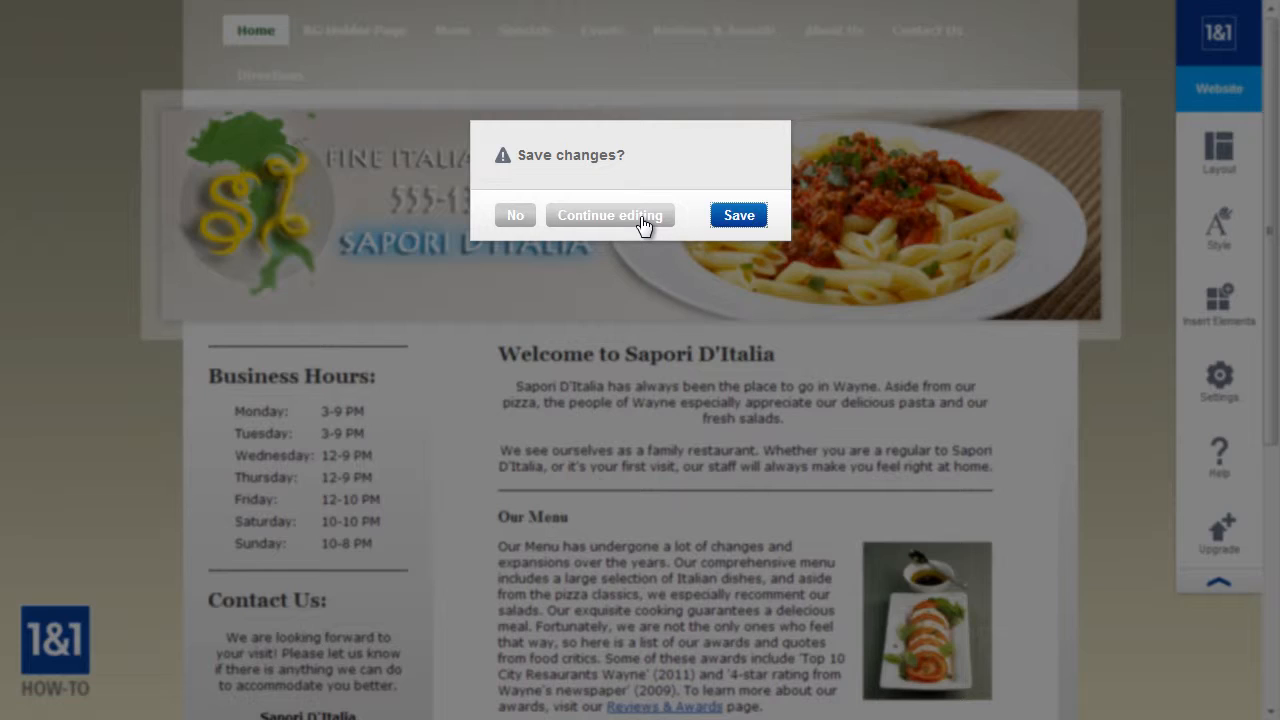
# Save the previewed color scheme changes and bring up the website's background settings
pyautogui.click(740, 216)
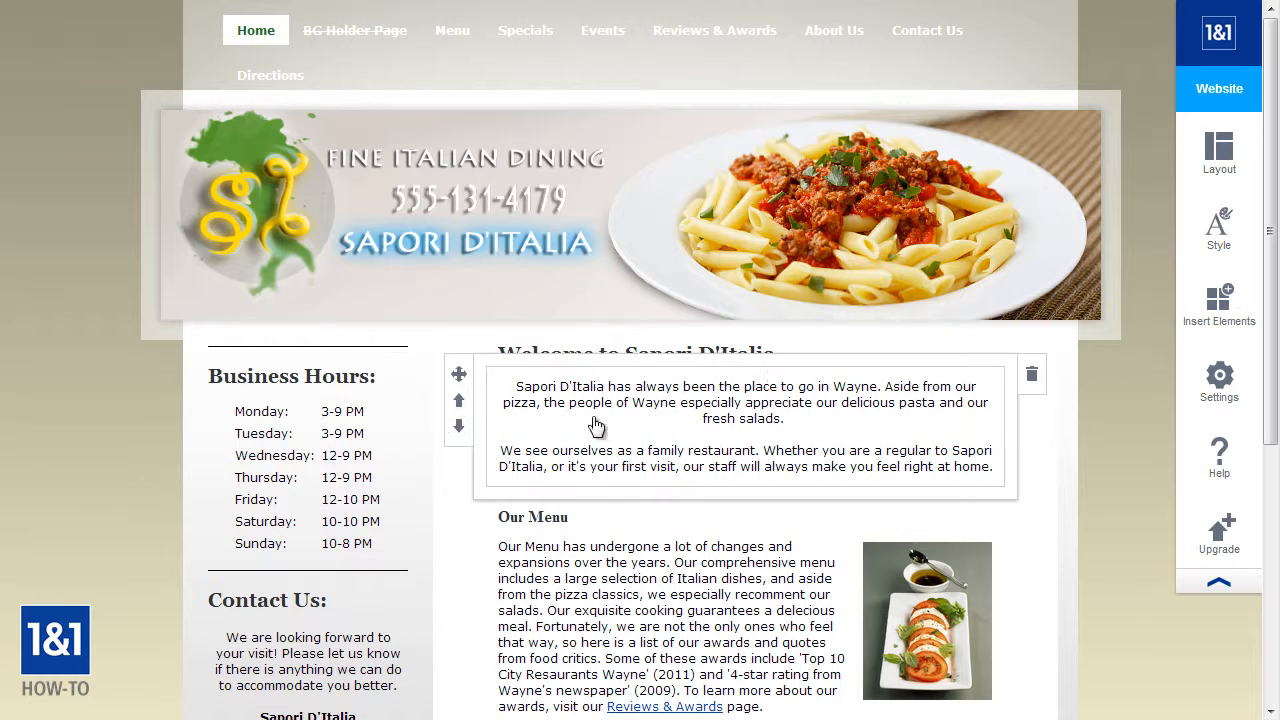
pyautogui.click(1236, 248)
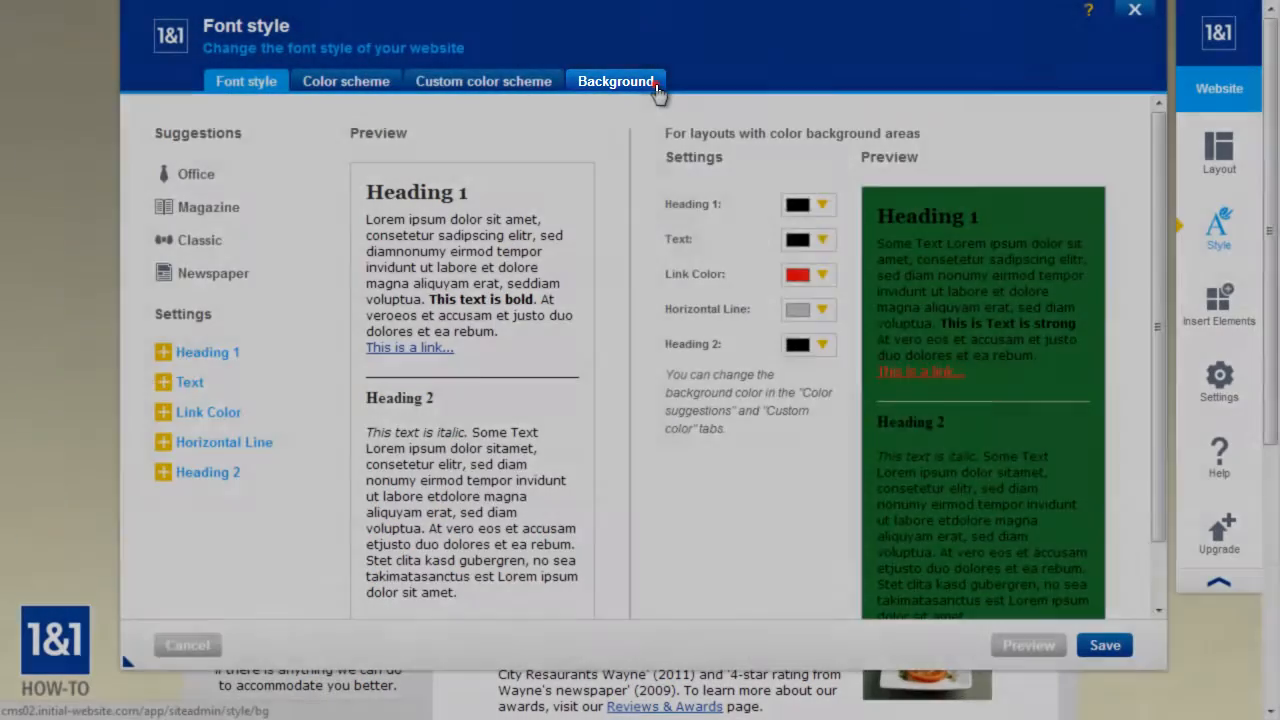
pyautogui.click(657, 90)
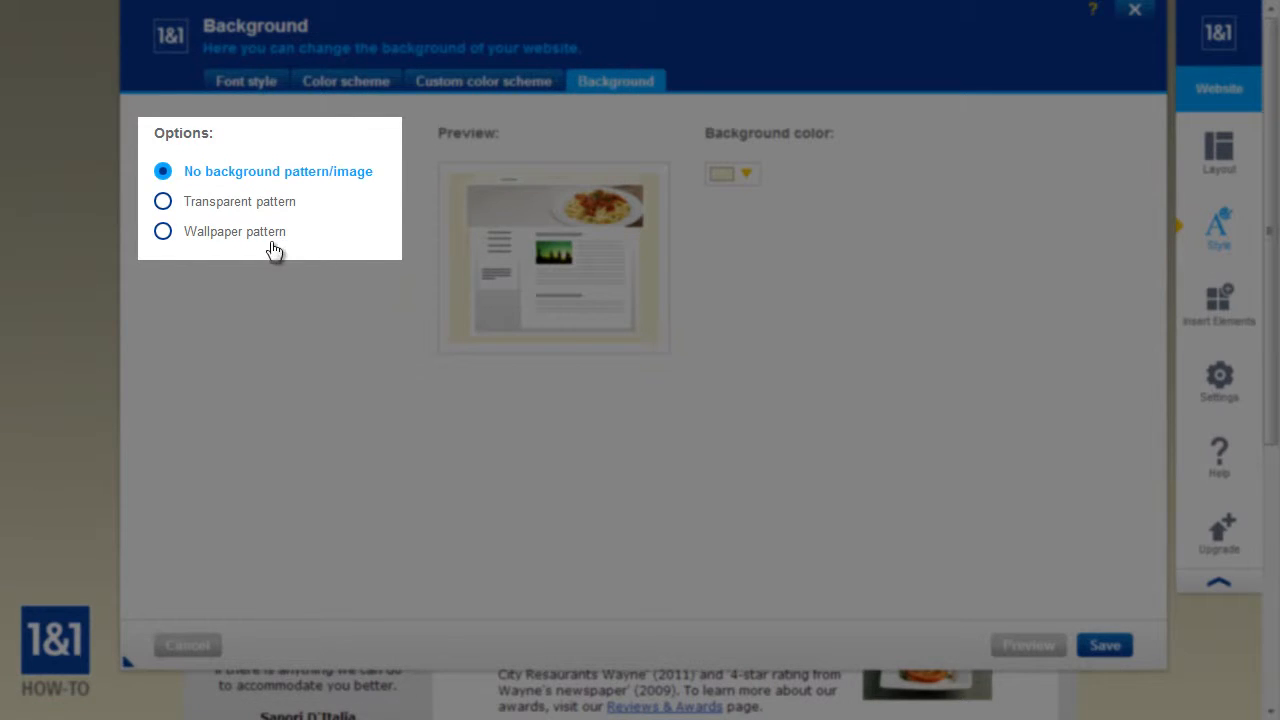
# Try wallpaper patterns from the fourth page of images as the background: the brown-orange floral one and the red-orange ornamental one
pyautogui.click(264, 240)
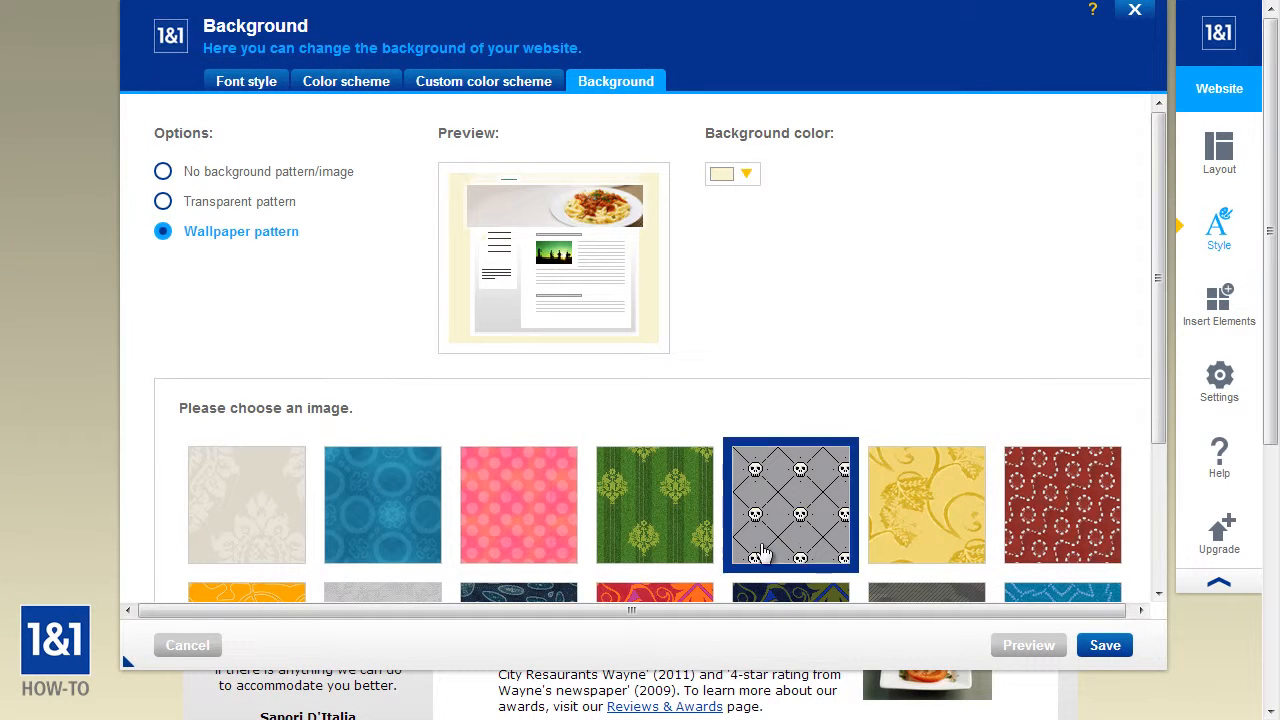
pyautogui.moveTo(1159, 413); pyautogui.dragTo(1060, 543)
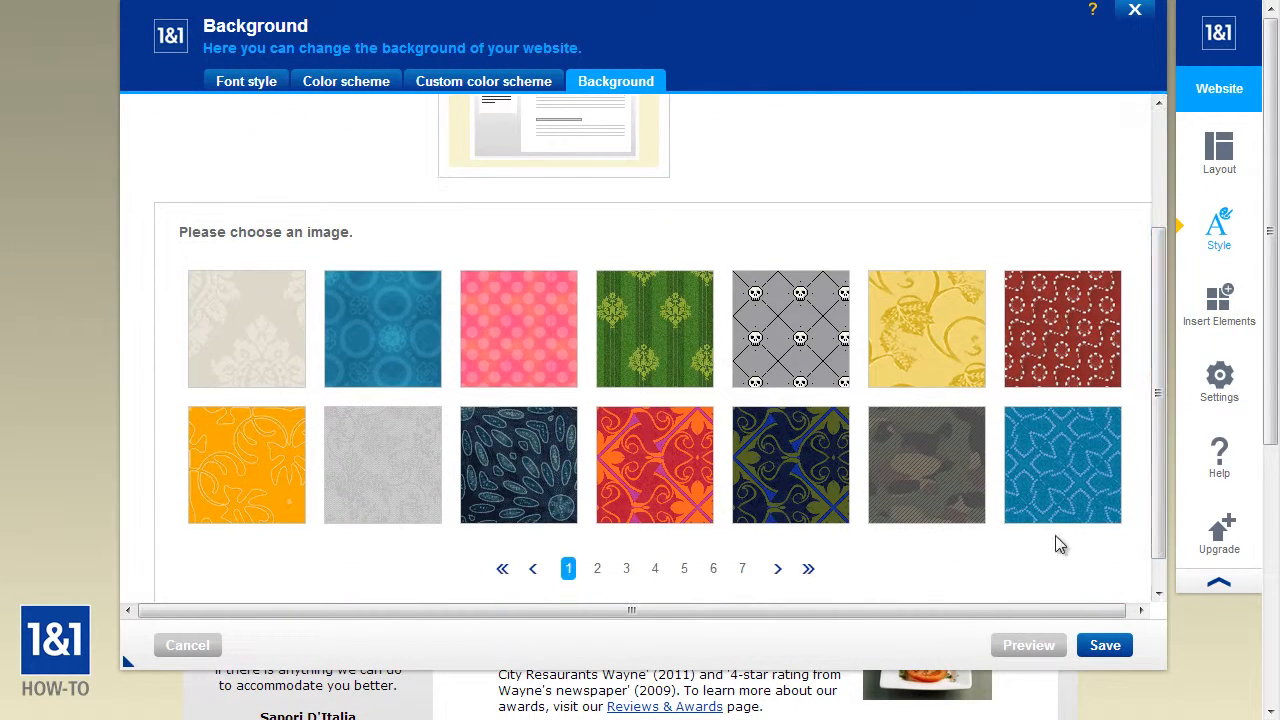
pyautogui.click(777, 570)
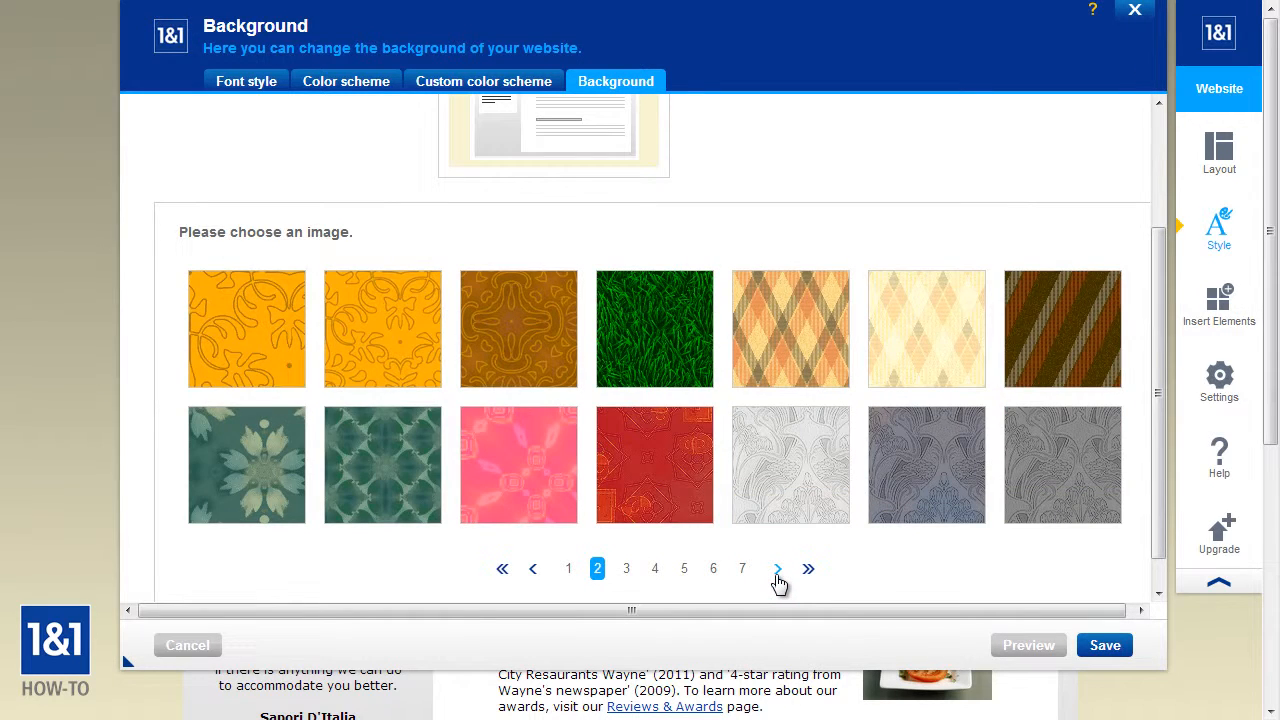
pyautogui.click(777, 570)
pyautogui.click(777, 570)
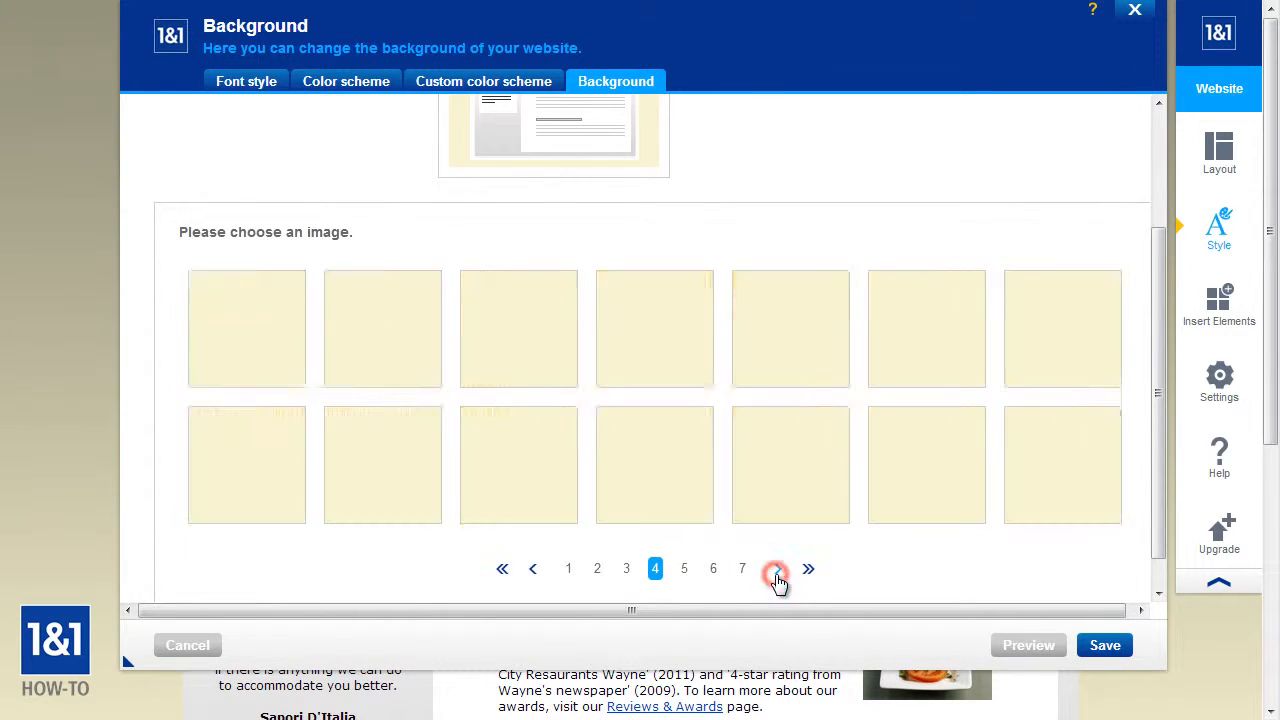
pyautogui.click(731, 364)
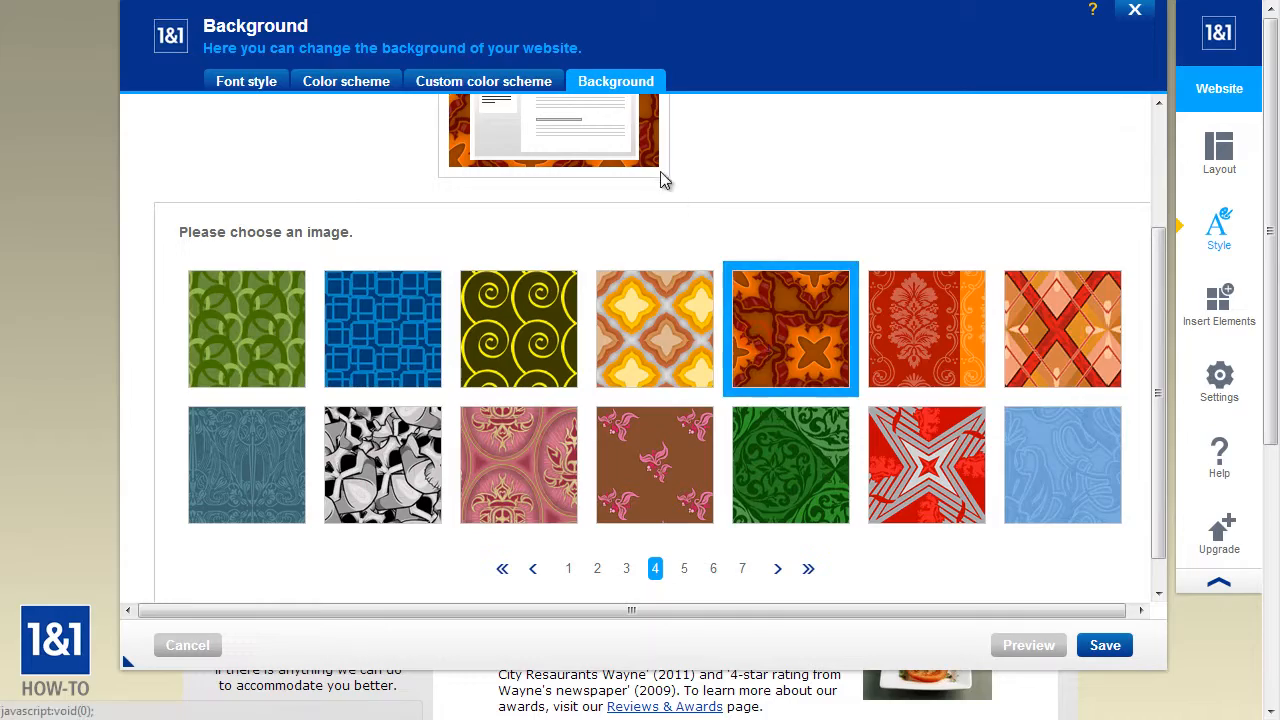
pyautogui.moveTo(1157, 366); pyautogui.dragTo(1152, 313)
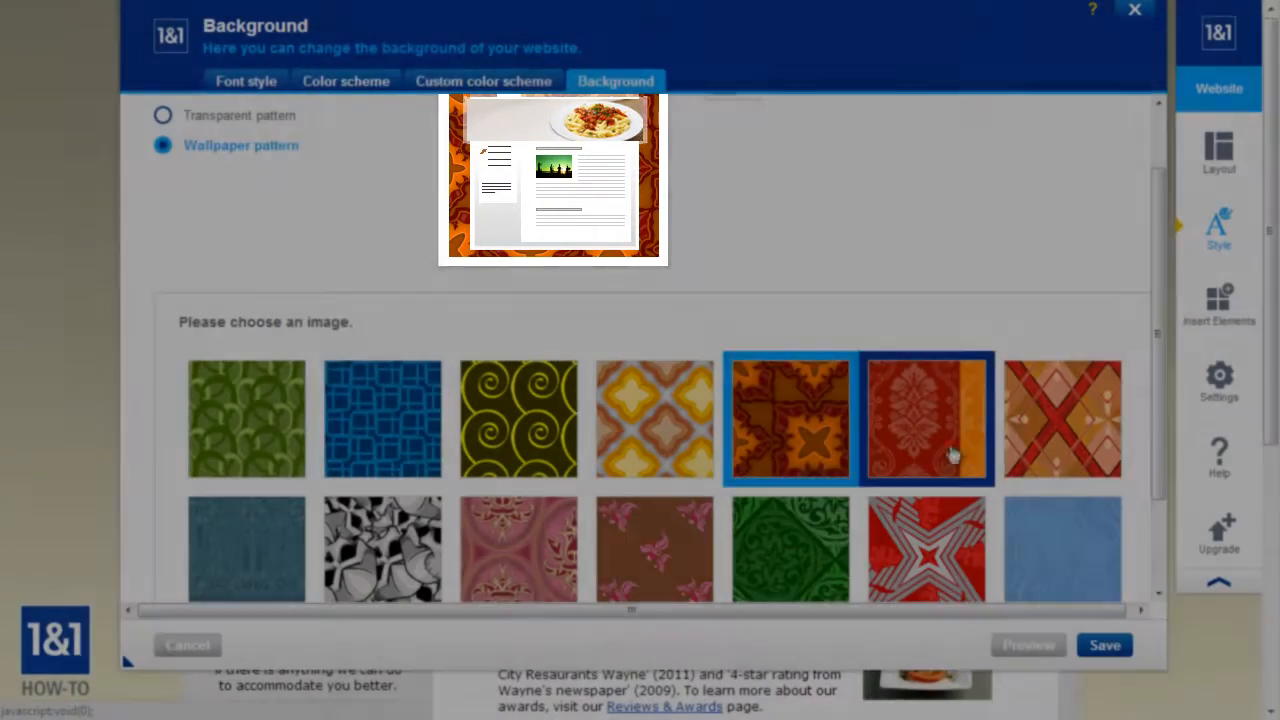
pyautogui.click(945, 445)
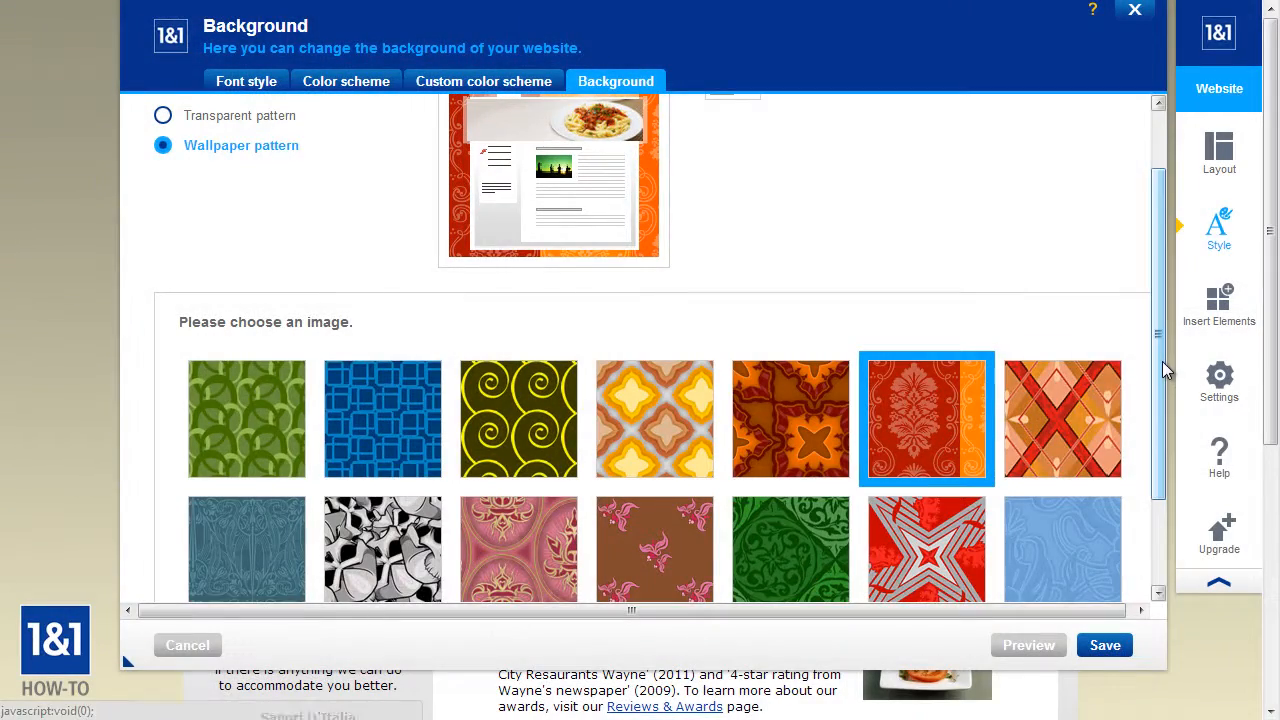
# Switch the background to a transparent pattern and look through the available patterns on pages 4, 6 and 8
pyautogui.moveTo(1162, 361); pyautogui.dragTo(1160, 312)
pyautogui.click(163, 186)
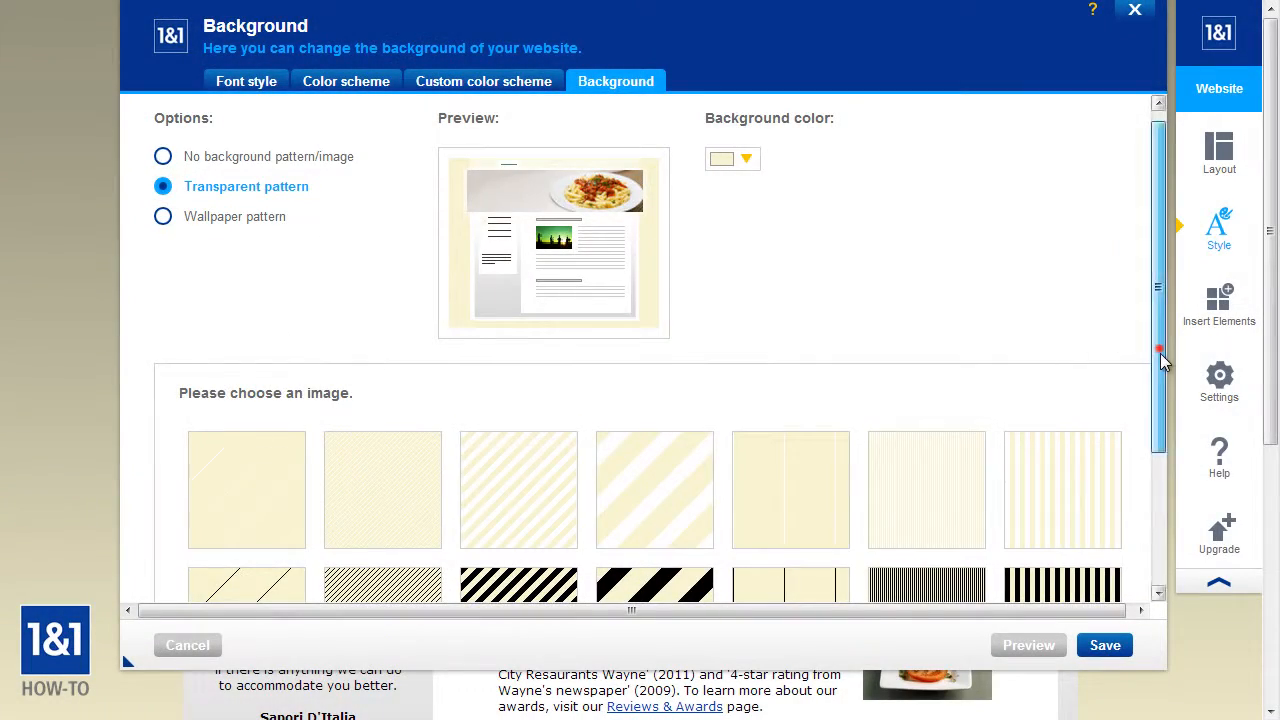
pyautogui.moveTo(1160, 353); pyautogui.dragTo(1163, 432)
pyautogui.scroll(-1, 702, 538)
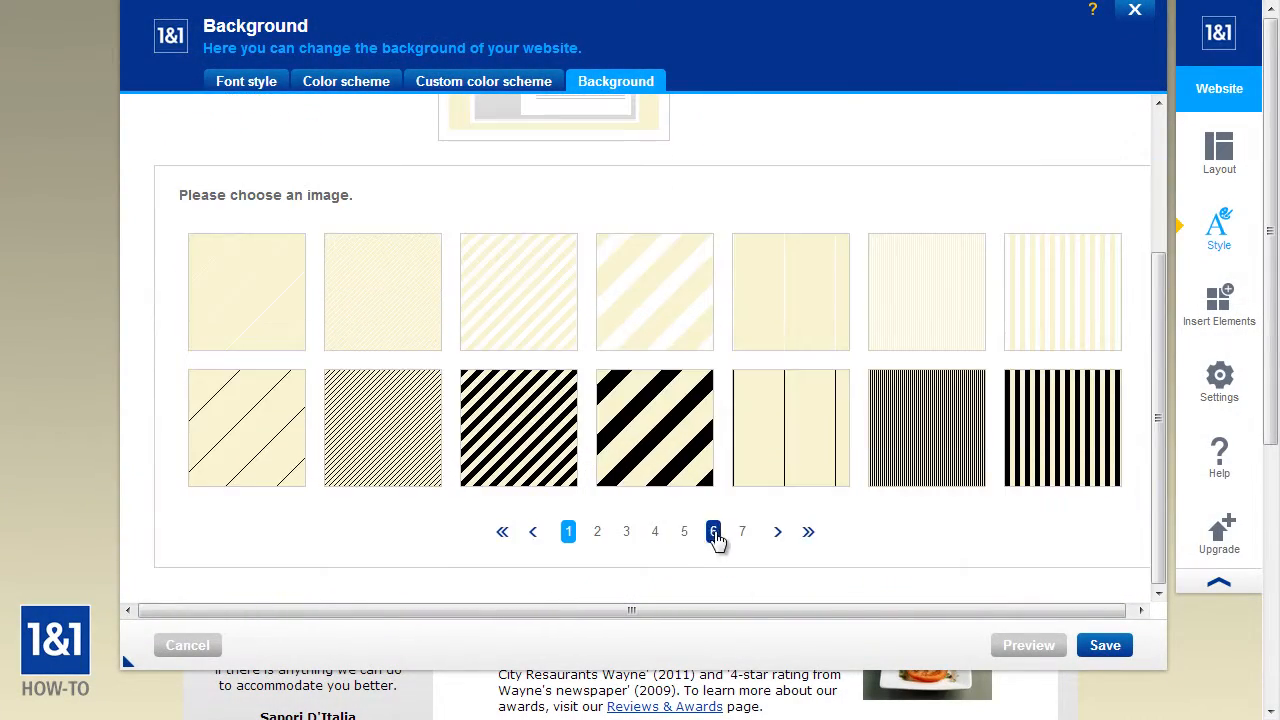
pyautogui.click(655, 533)
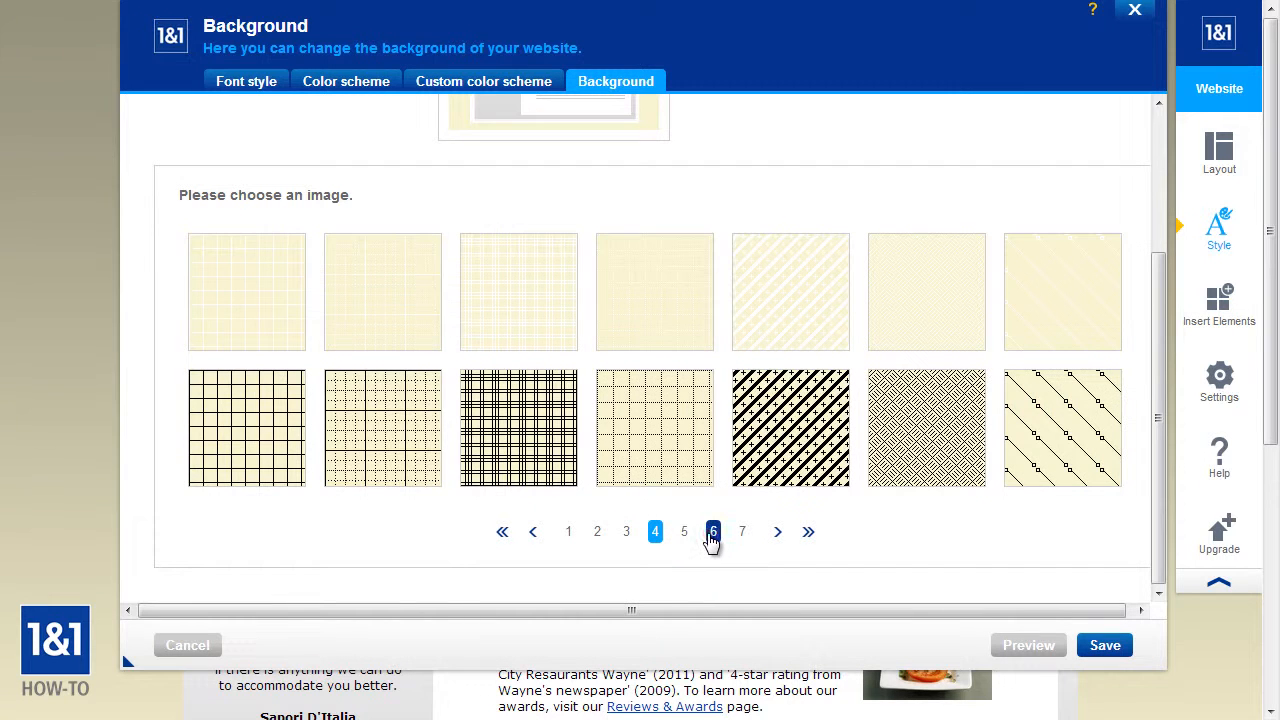
pyautogui.click(713, 535)
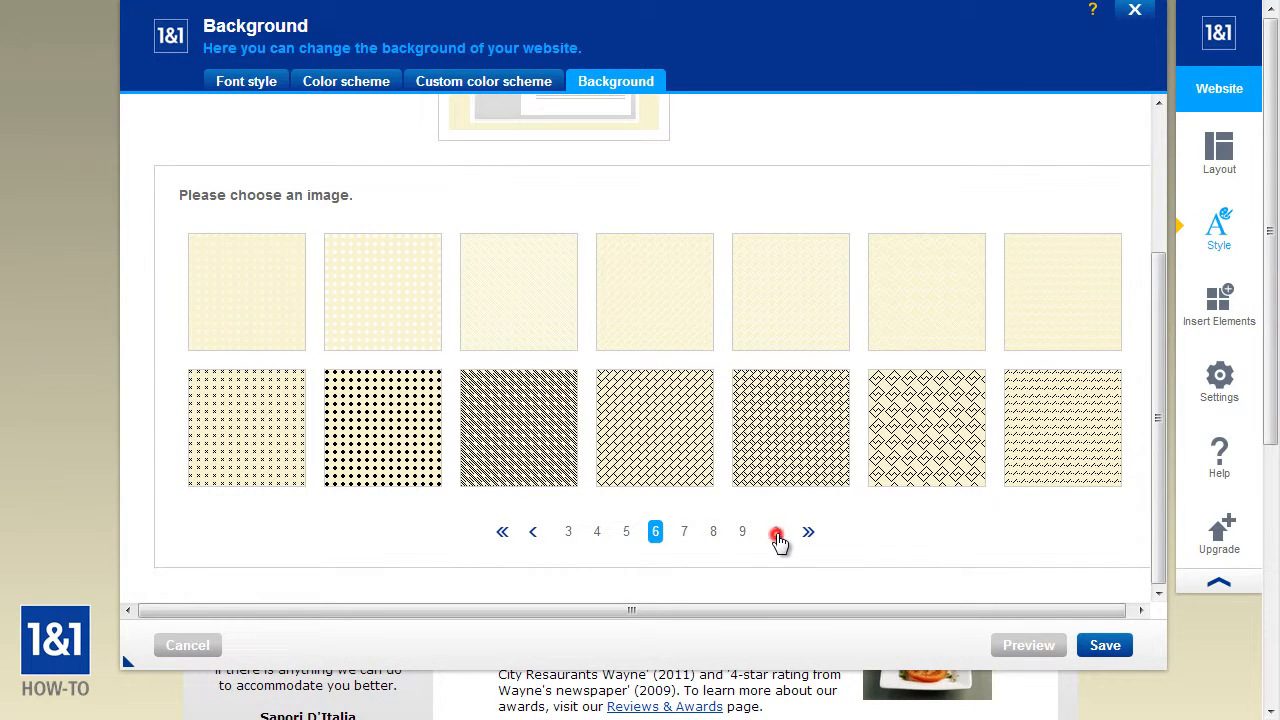
pyautogui.click(777, 535)
pyautogui.click(772, 535)
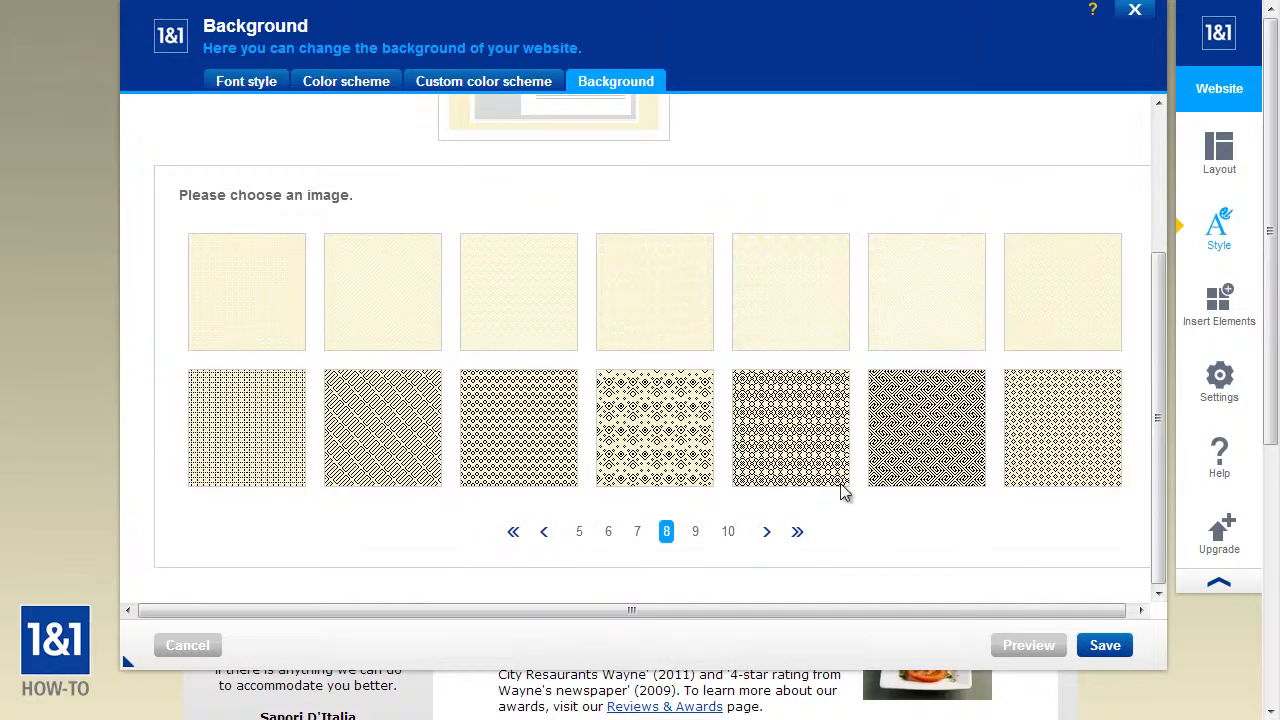
# Set the background to no pattern or image and apply the light gray cccccc as background color
pyautogui.moveTo(1167, 399); pyautogui.dragTo(1185, 209)
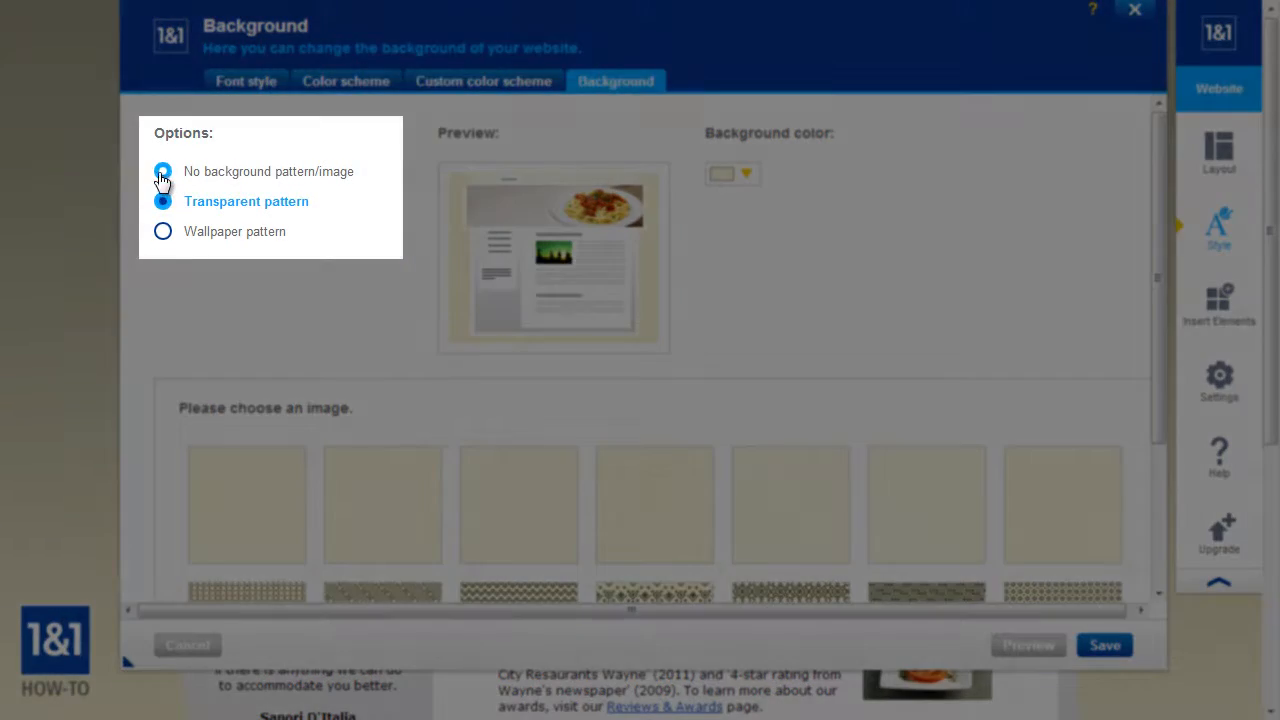
pyautogui.click(163, 171)
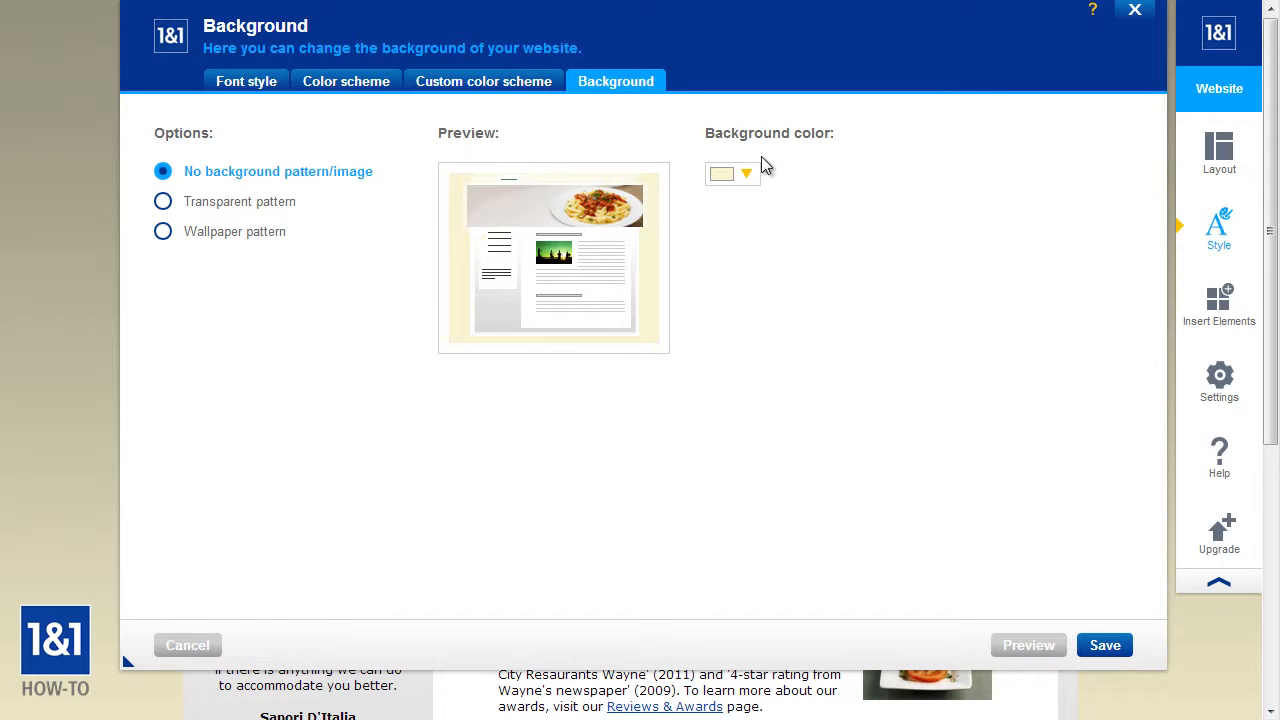
pyautogui.click(748, 175)
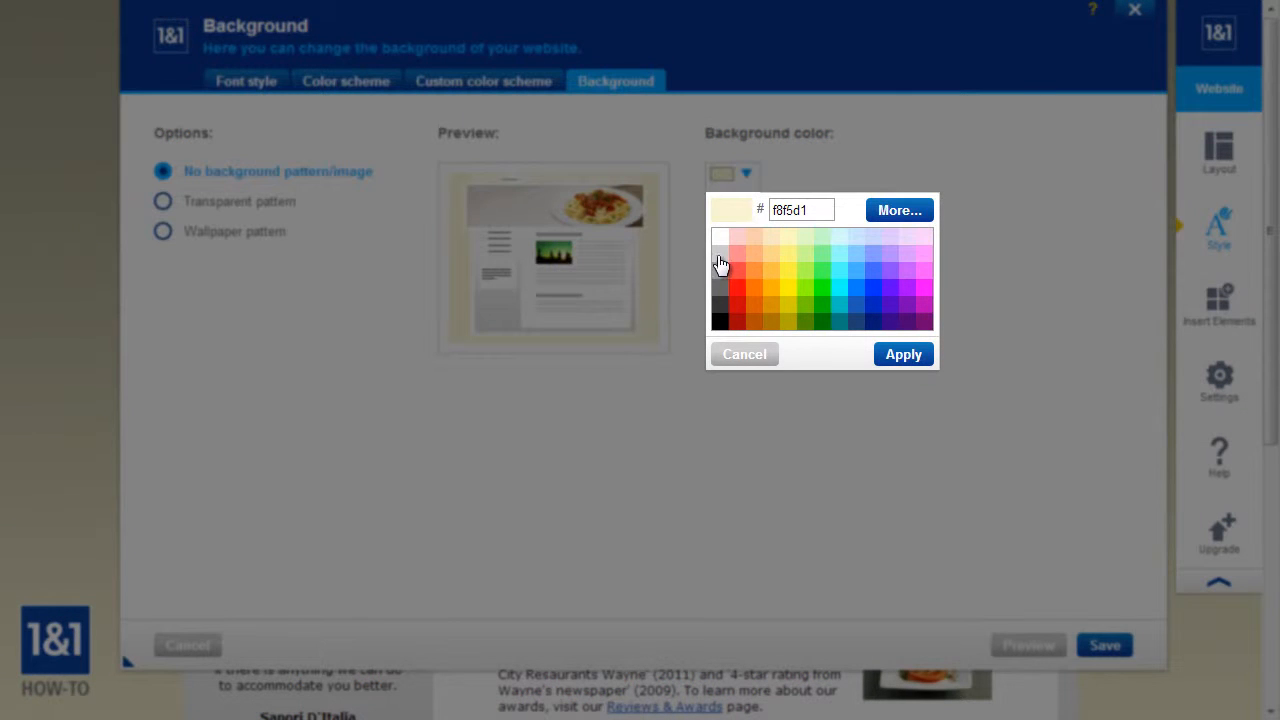
pyautogui.click(719, 256)
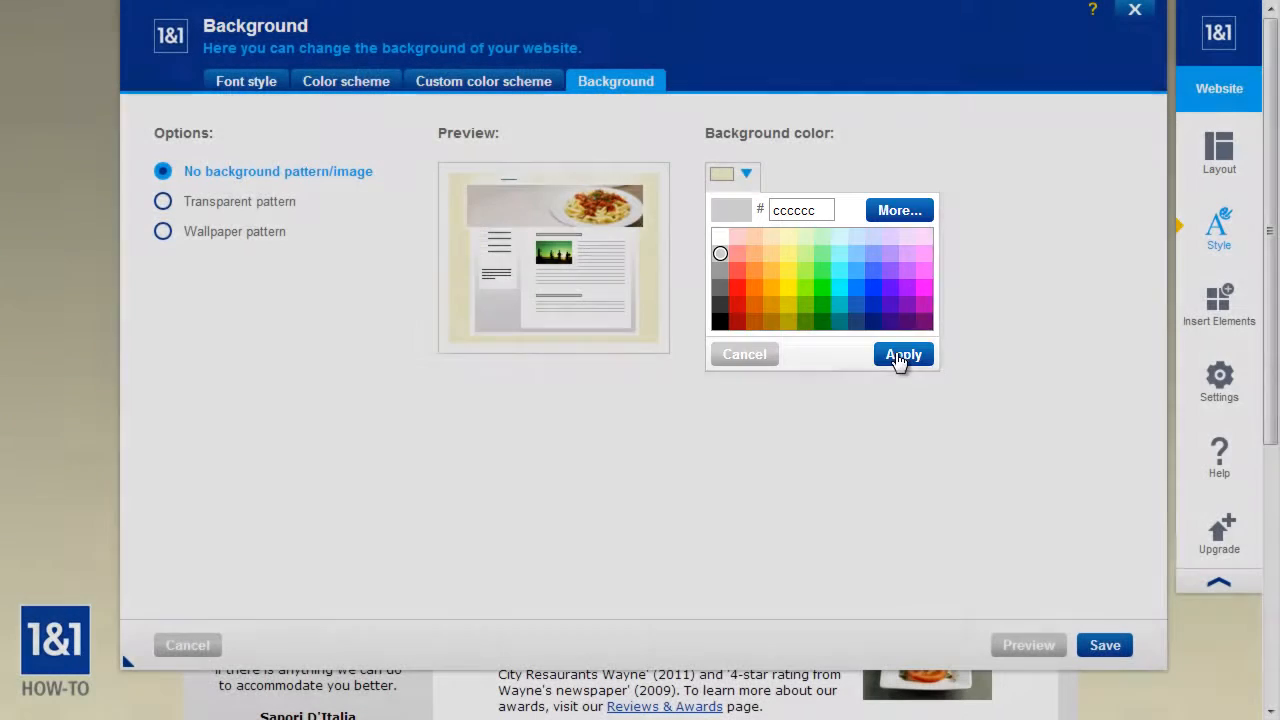
pyautogui.click(898, 355)
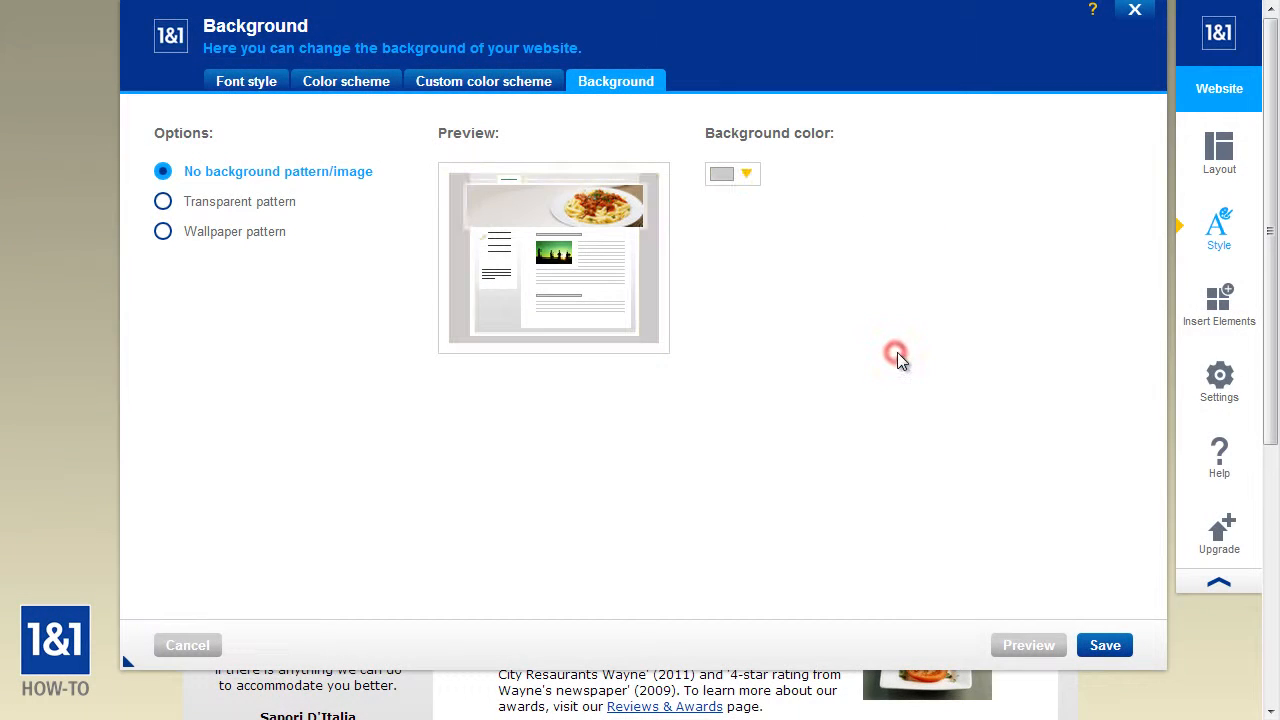
# Try the light orange fbb27d as the website's background color
pyautogui.click(750, 182)
pyautogui.click(754, 253)
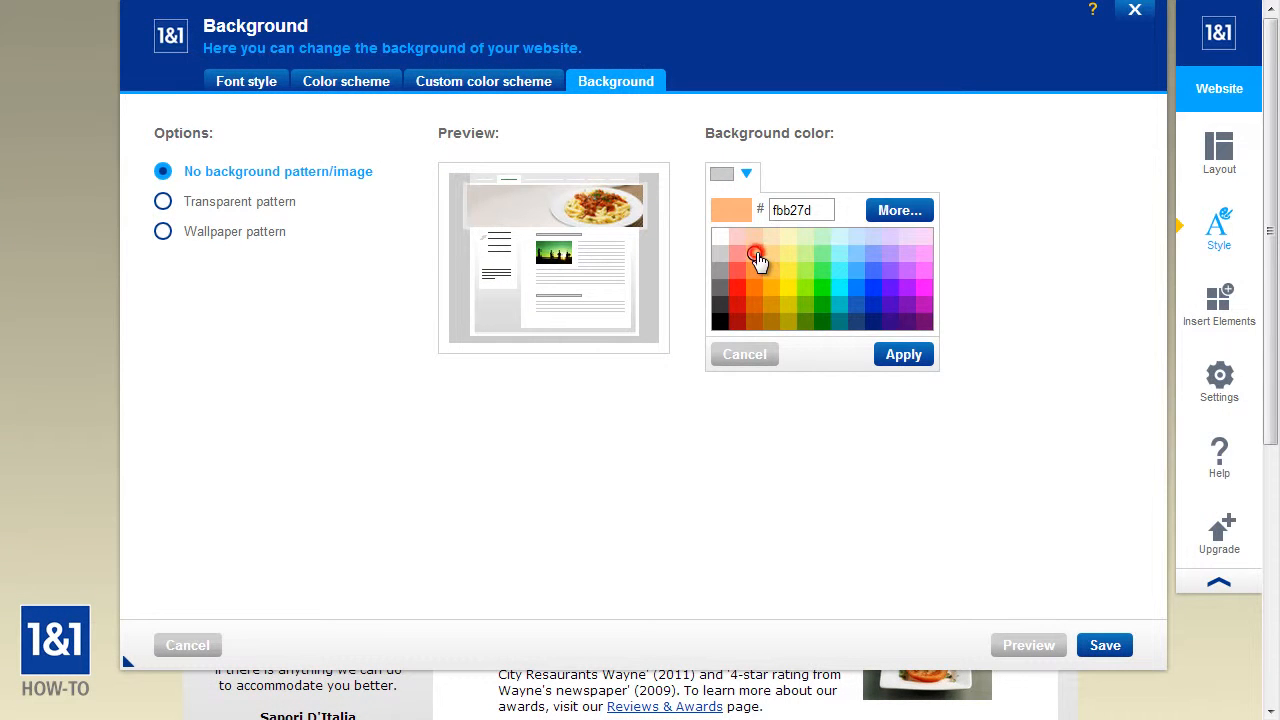
pyautogui.click(882, 355)
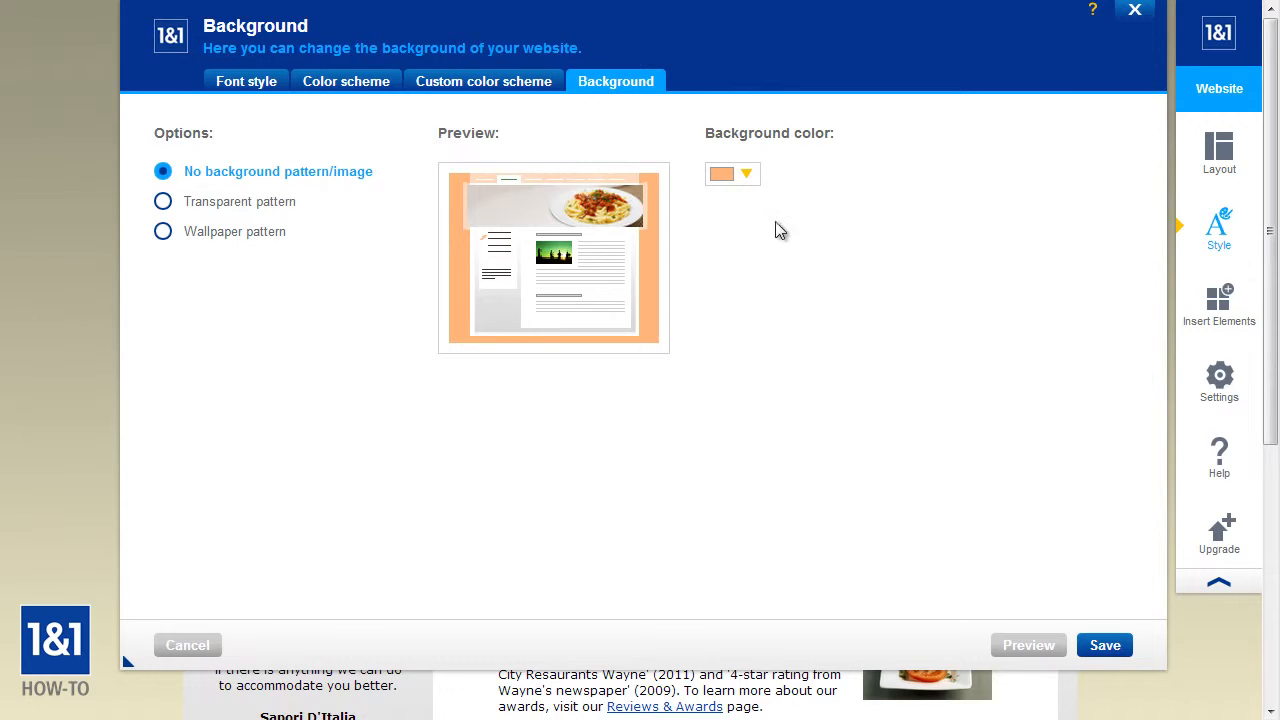
# Set the website's background color to the orange-yellow feb006 and save the background settings
pyautogui.click(746, 174)
pyautogui.click(770, 290)
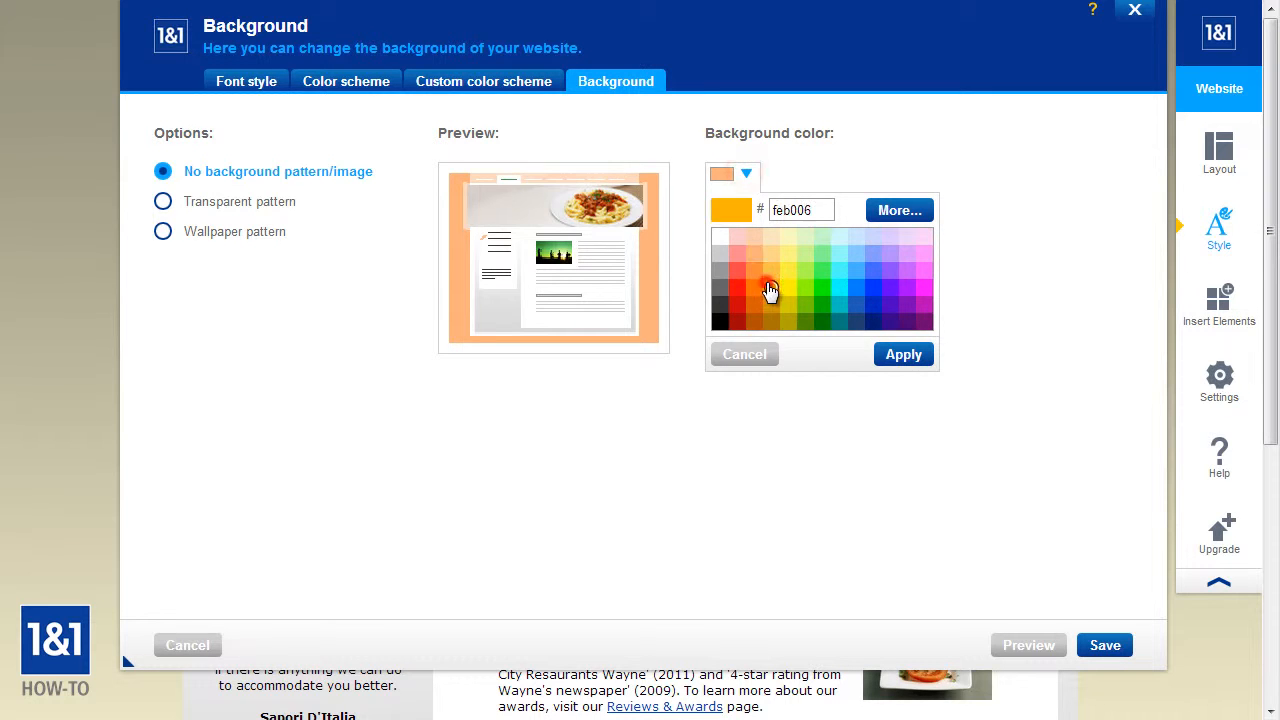
pyautogui.click(888, 355)
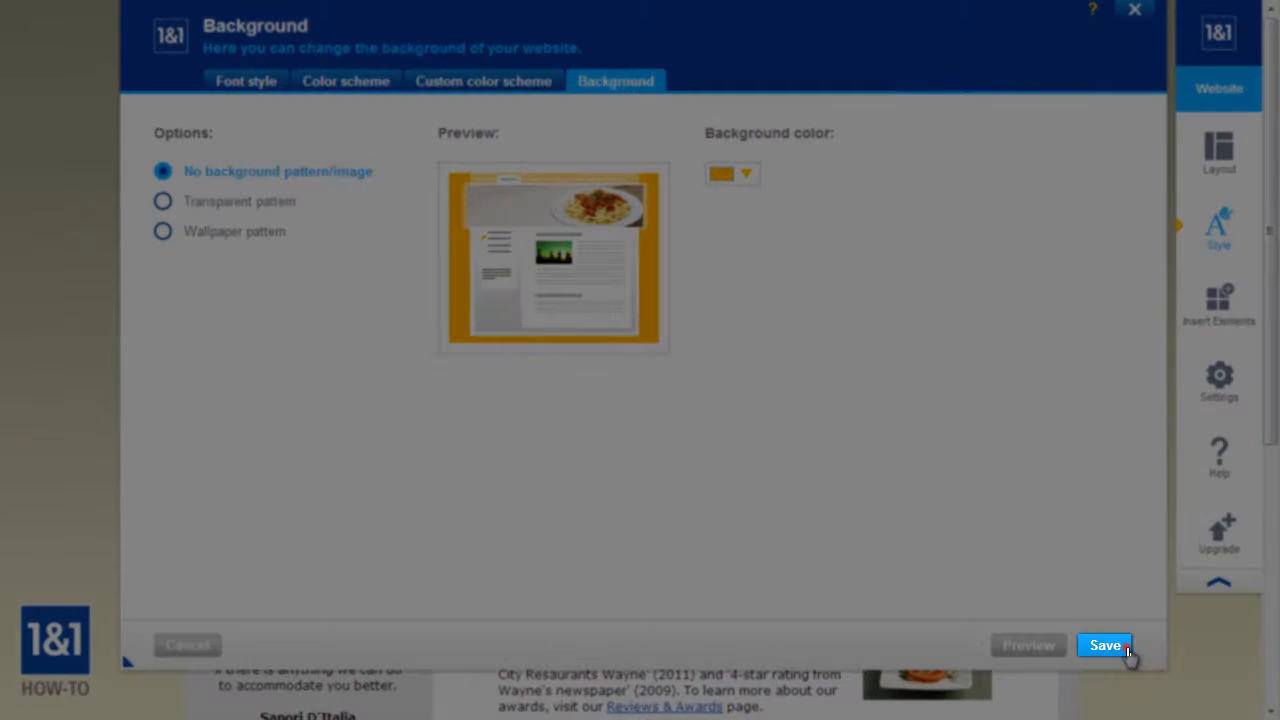
pyautogui.click(1128, 652)
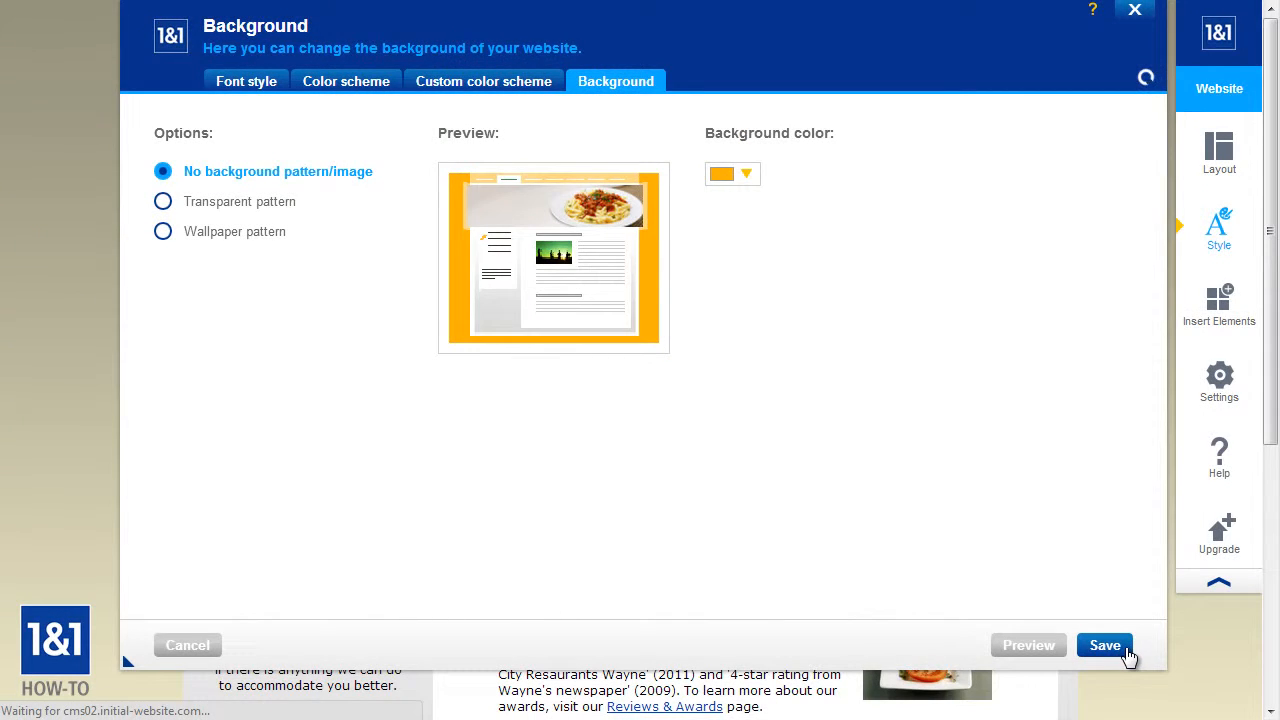